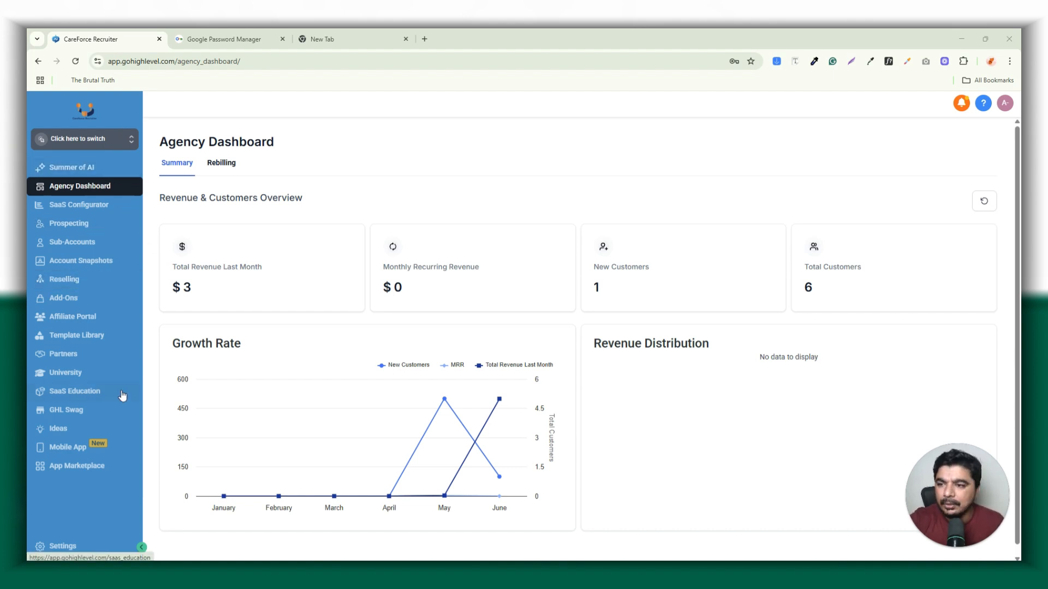
Open the SaaS Configurator and look over the list of plans and prices
click(100, 210)
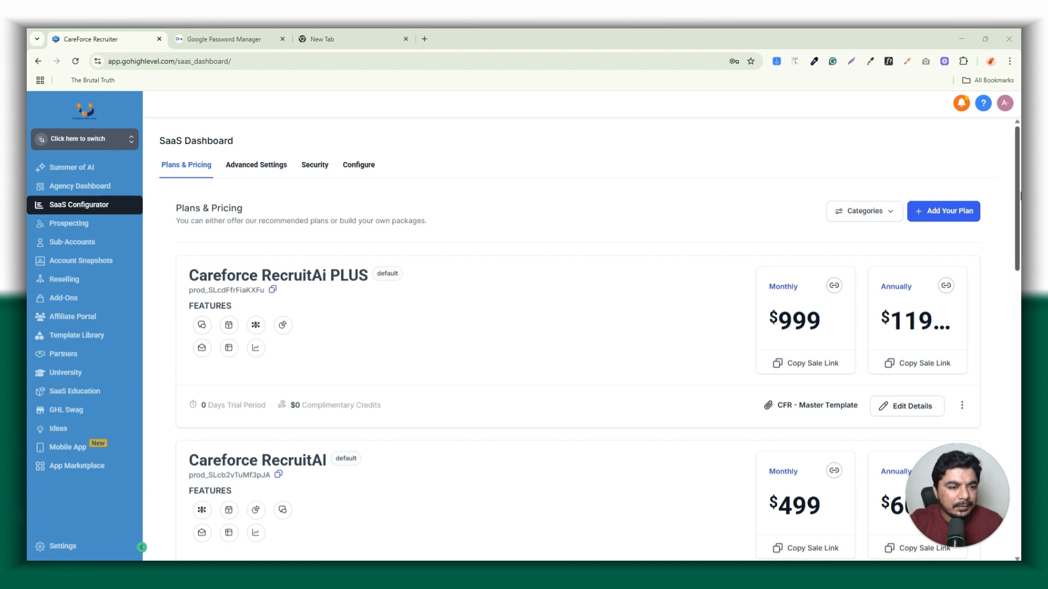
scroll(813, 259, down, 1)
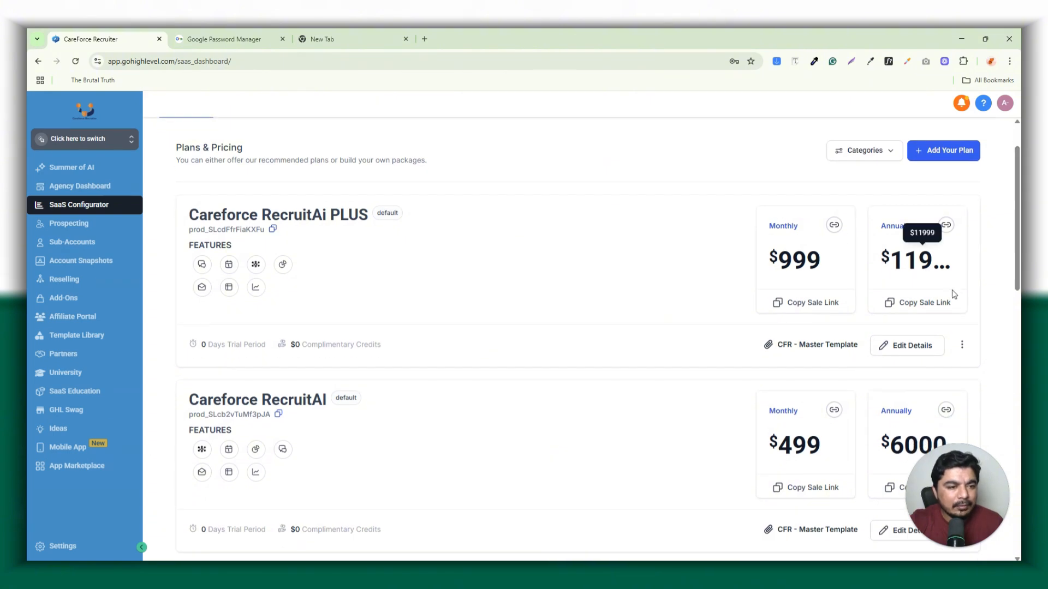
drag(1018, 226, 1008, 192)
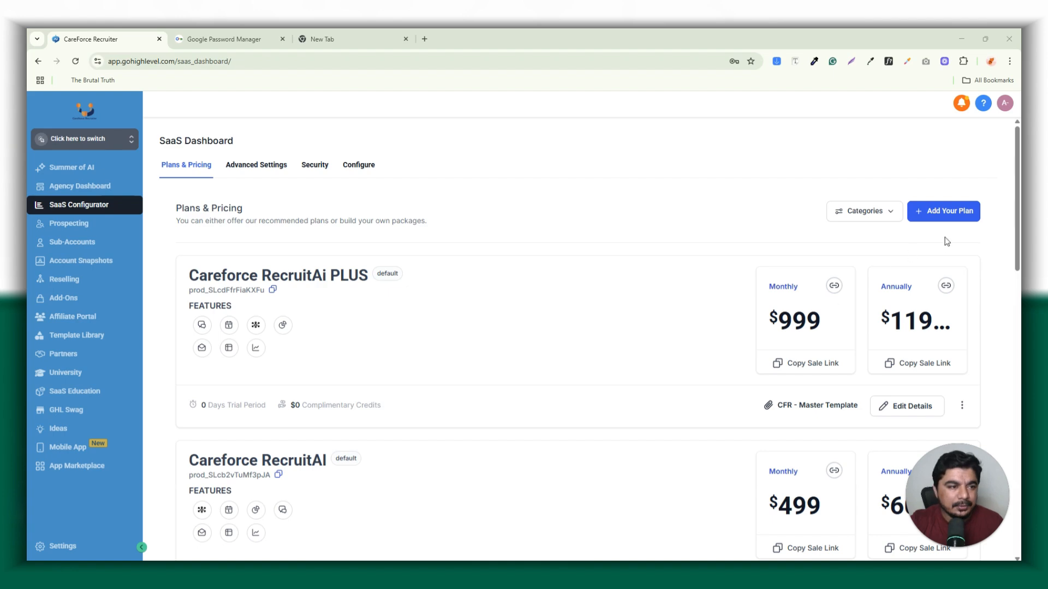
click(940, 211)
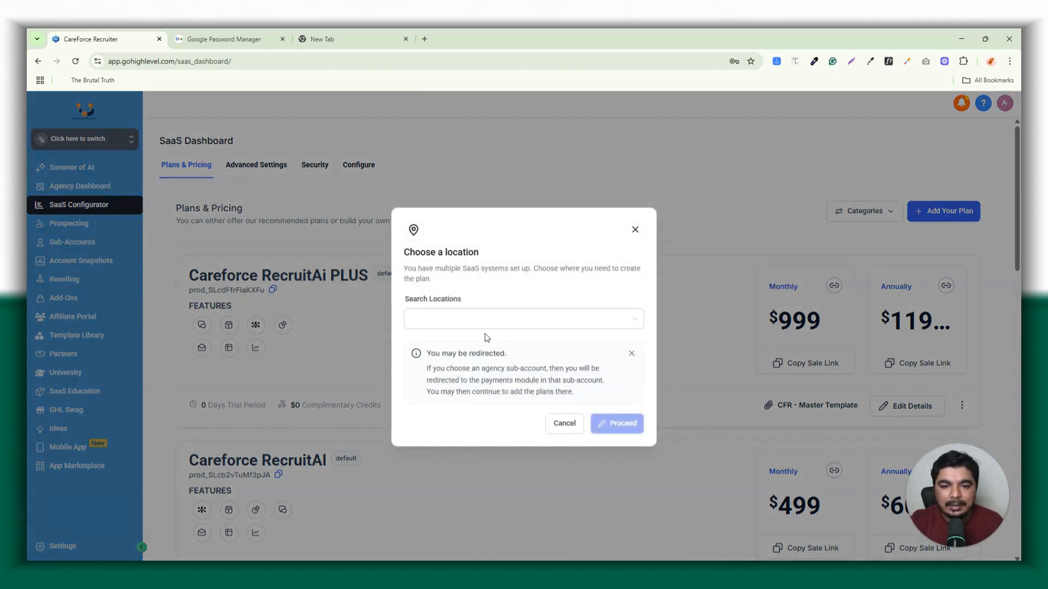
click(486, 319)
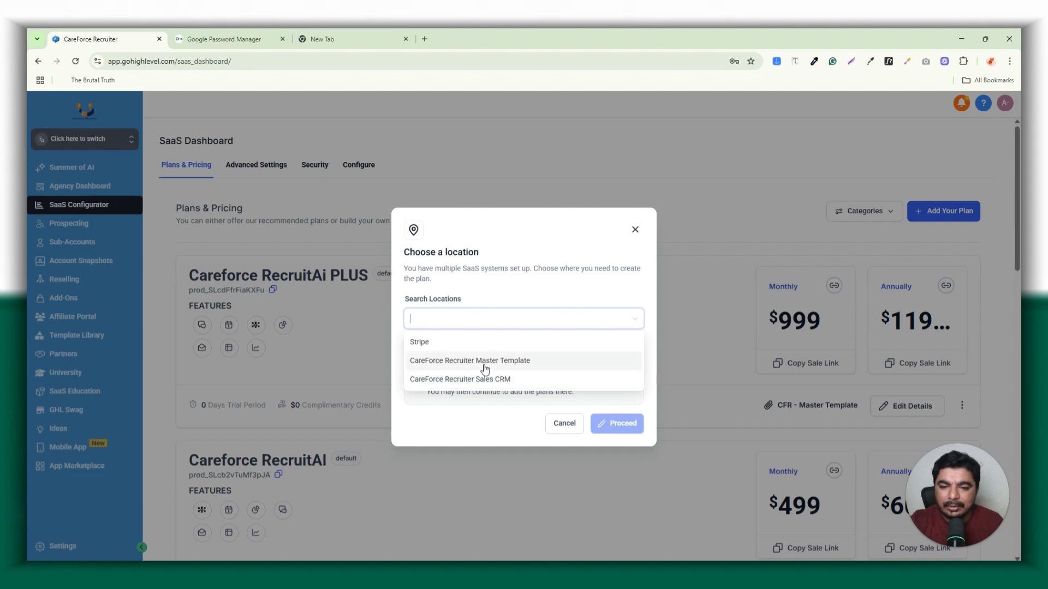
click(564, 423)
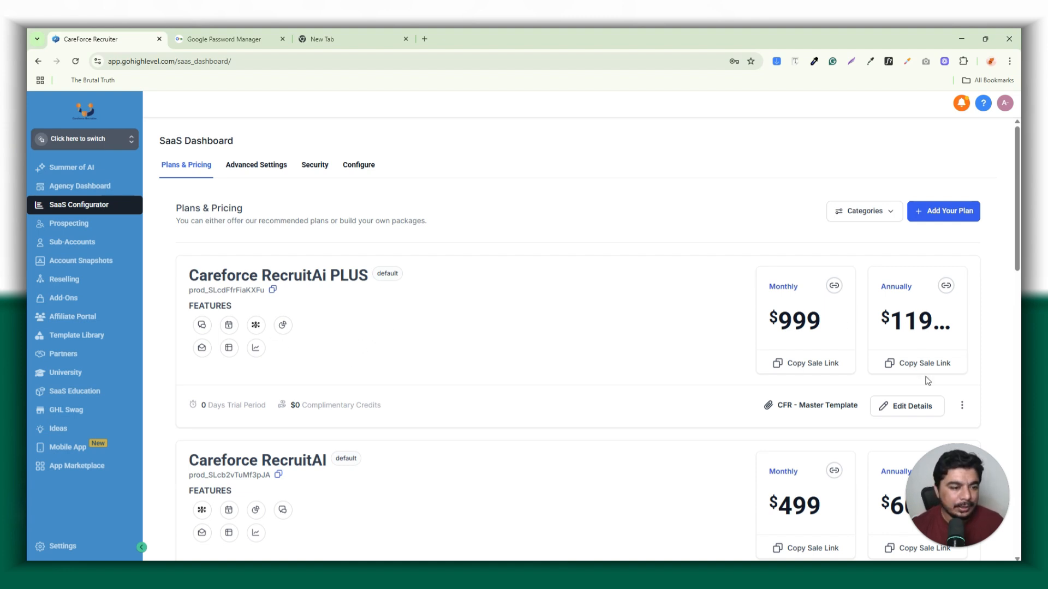
Open the details of the Careforce RecruitAi PLUS plan and examine its monthly and annual pricing and its user and contact limits
click(962, 405)
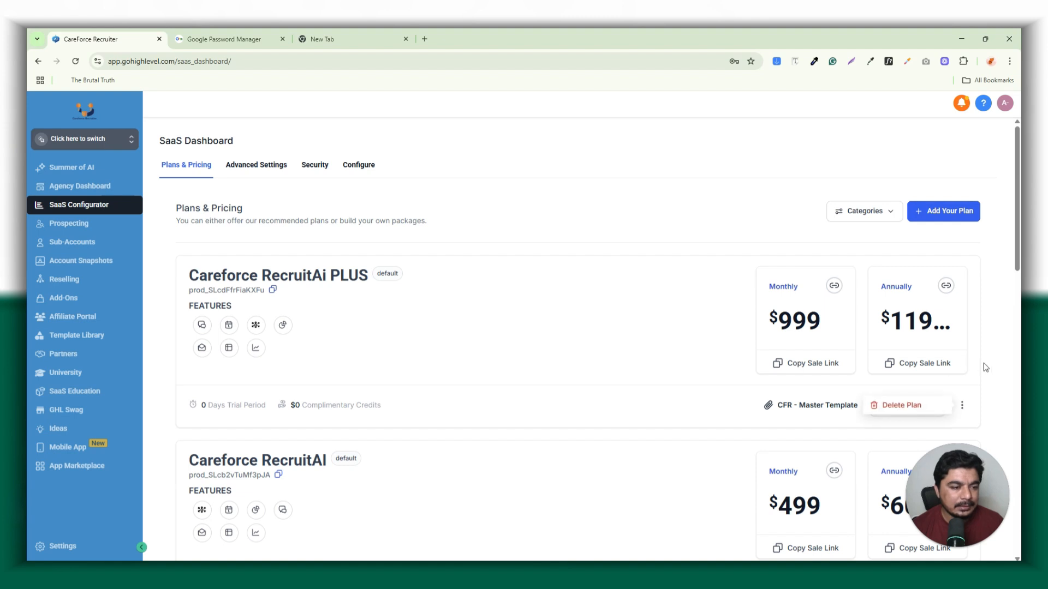
click(963, 406)
click(927, 409)
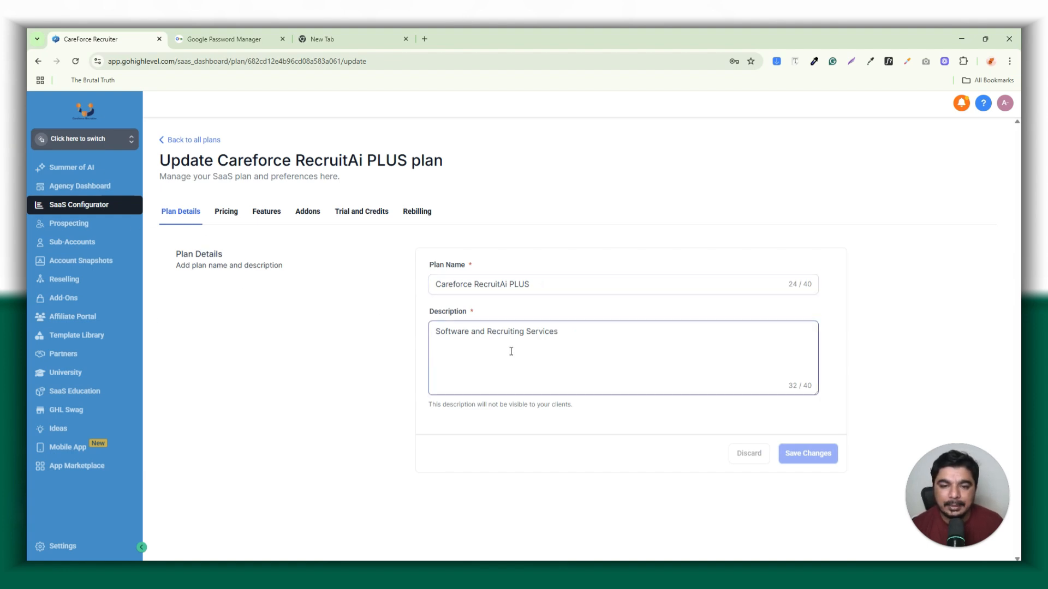
click(226, 214)
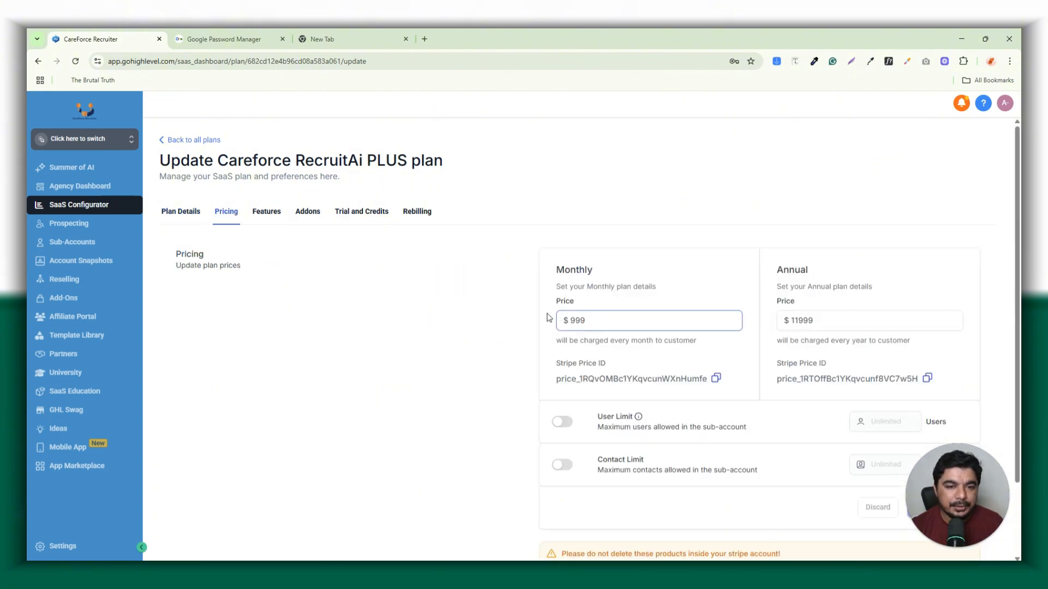
scroll(1019, 334, down, 2)
drag(1019, 331, 1005, 344)
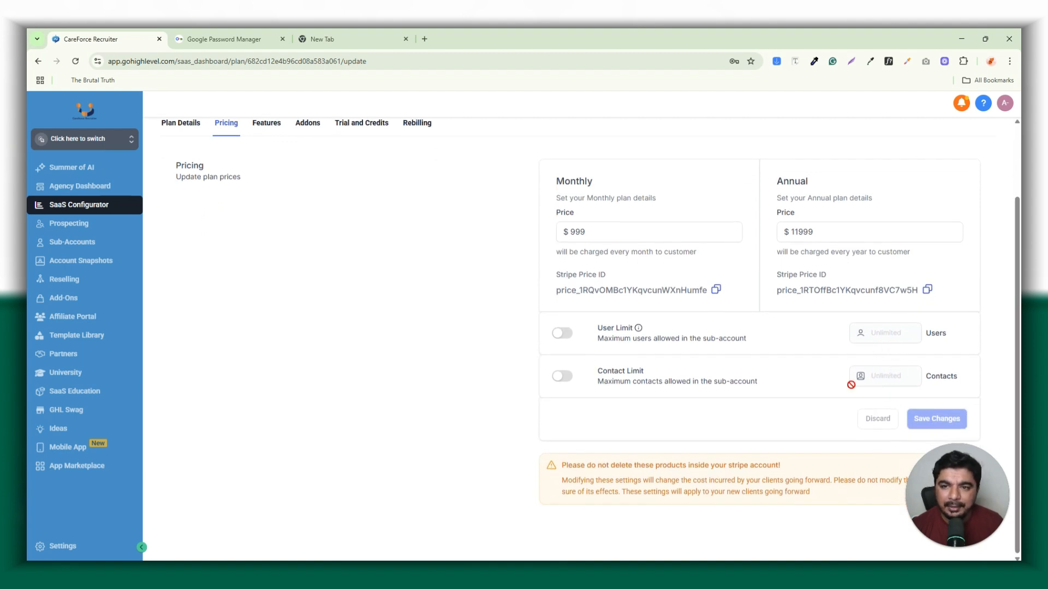
scroll(819, 437, up, 3)
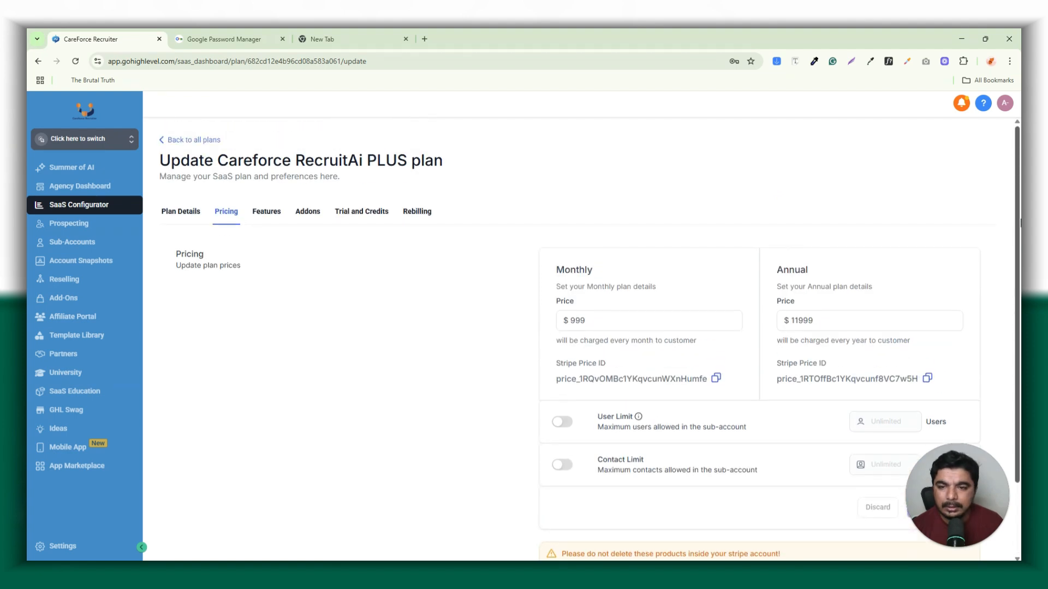
Examine the features enabled for the Careforce RecruitAi PLUS plan and return to all plans
click(275, 216)
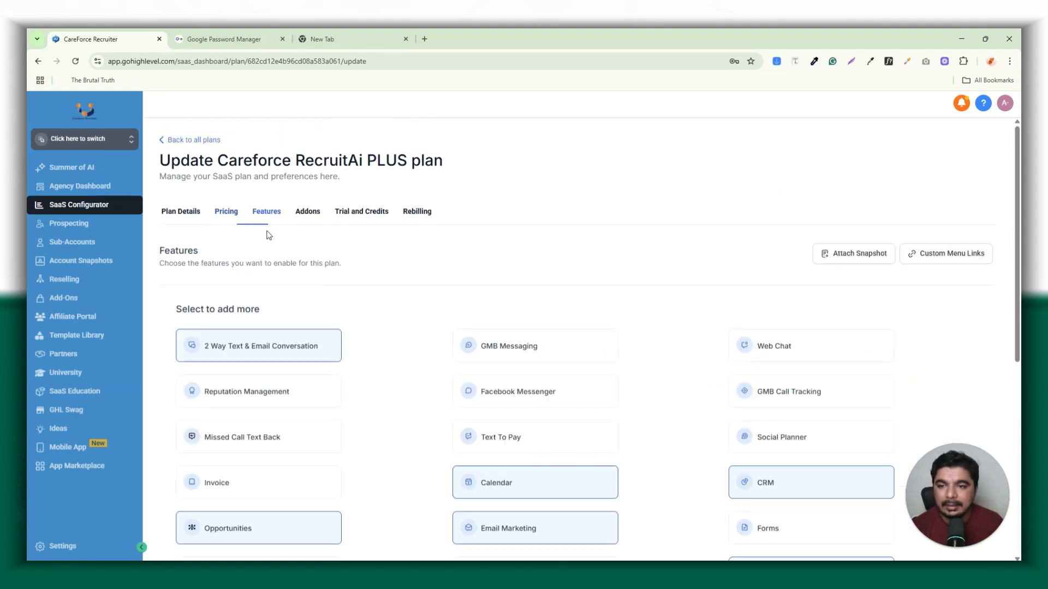
drag(1020, 150, 1018, 223)
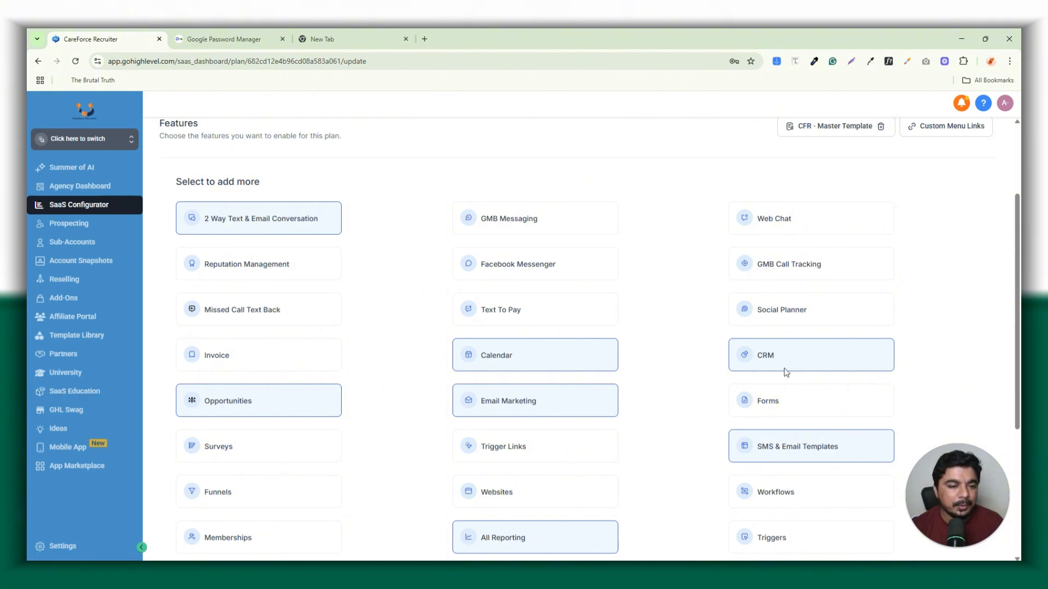
scroll(1019, 365, down, 1)
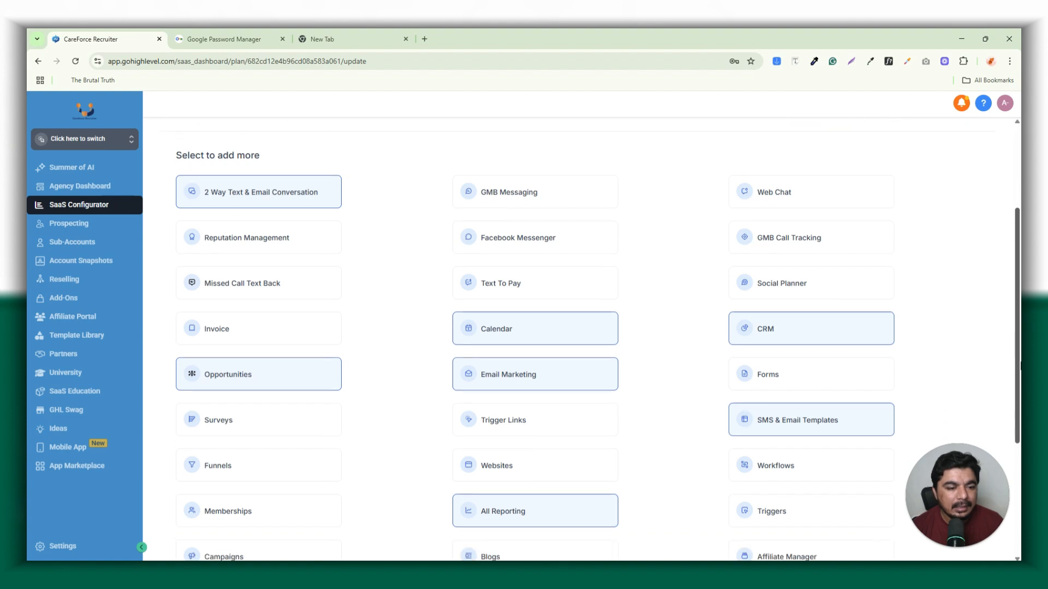
scroll(1019, 364, down, 4)
scroll(730, 415, up, 4)
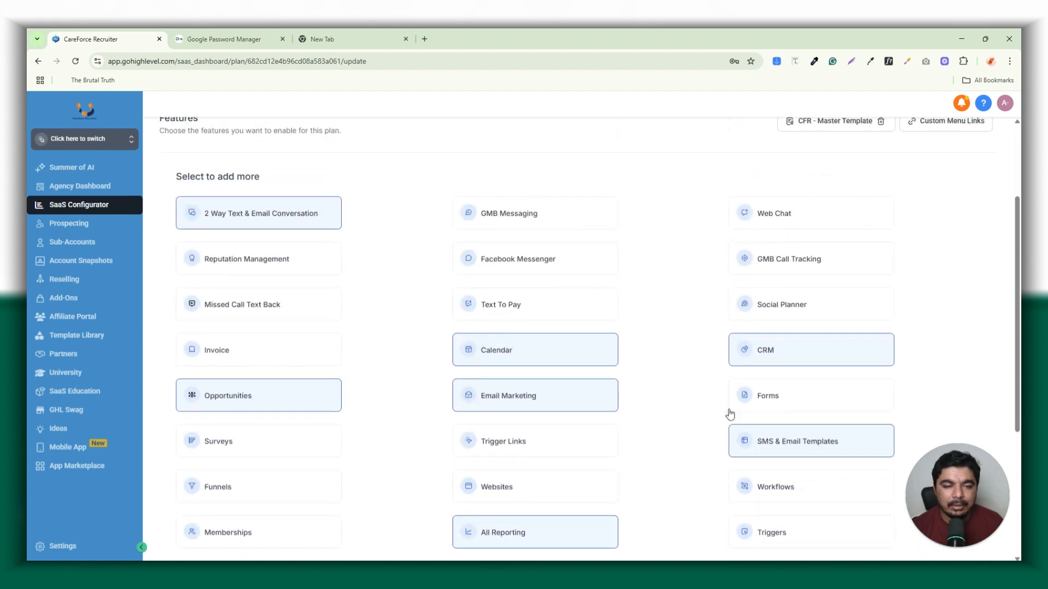
scroll(437, 307, up, 3)
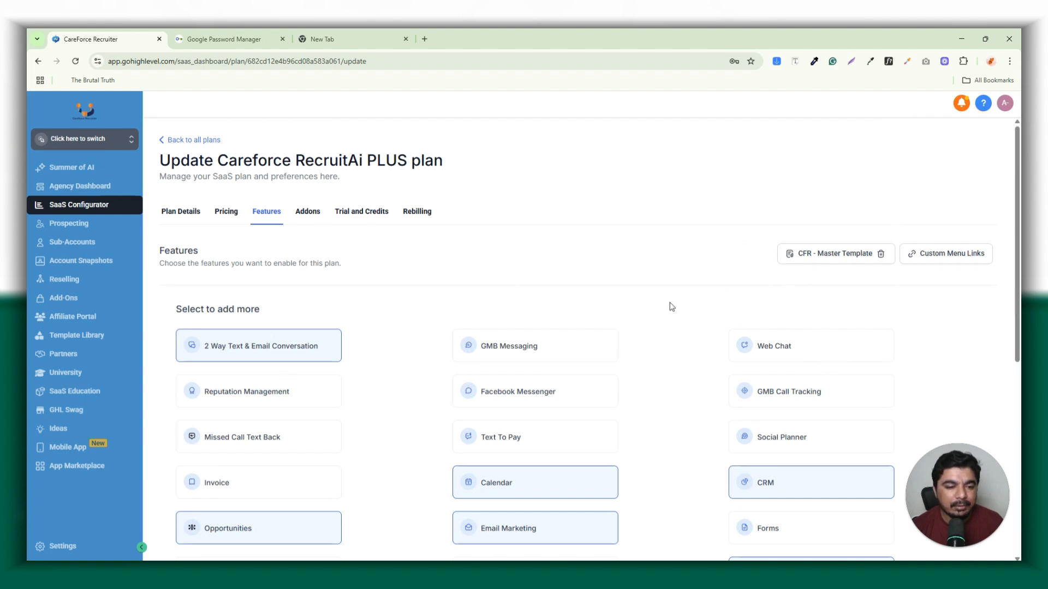
click(173, 140)
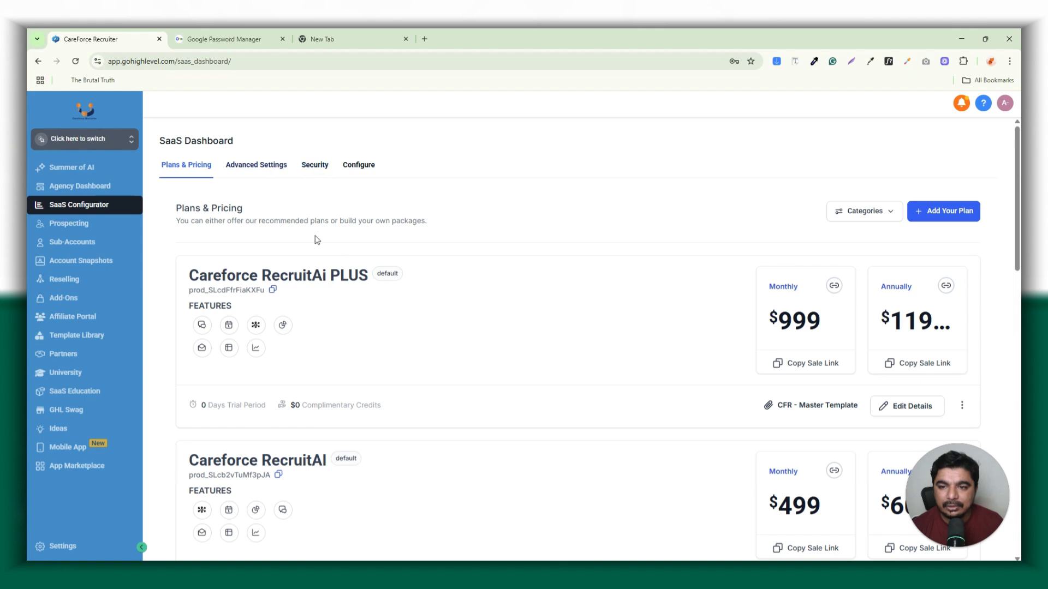
Open the details of the Premium plan and examine its pricing and limit settings
scroll(692, 339, down, 10)
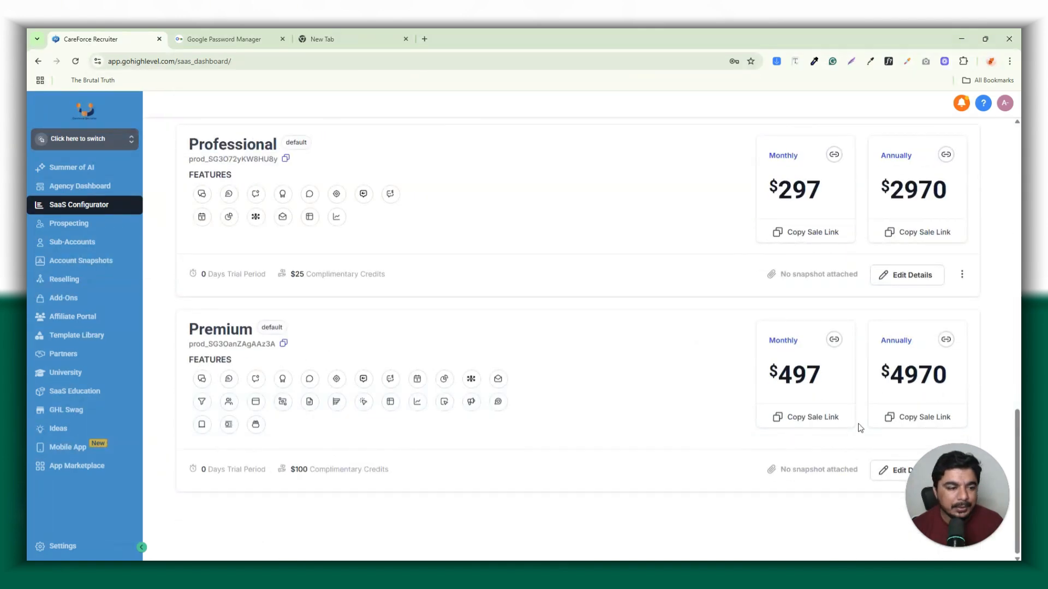
click(903, 471)
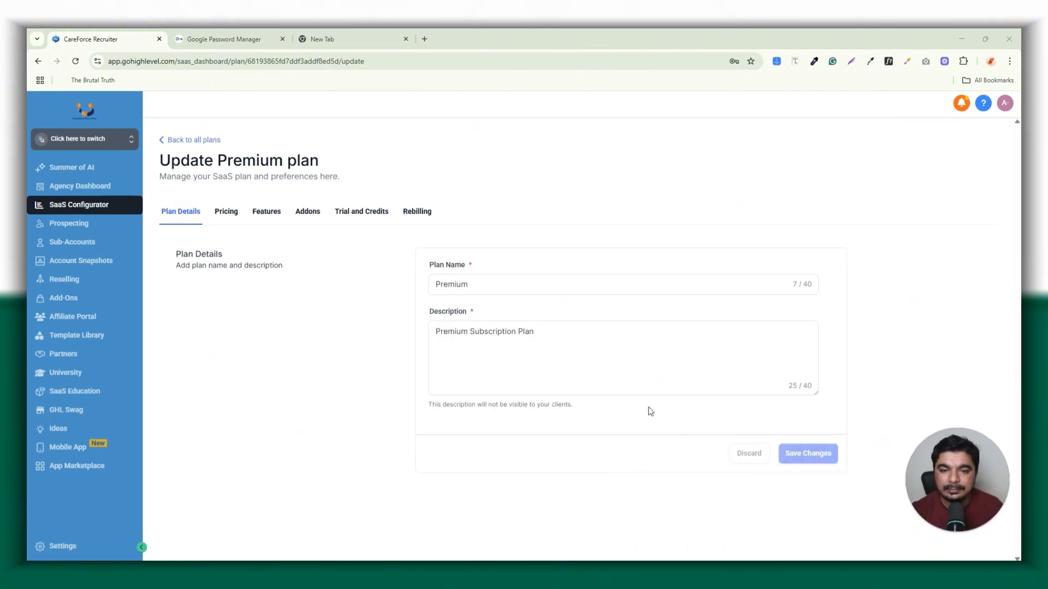
click(226, 212)
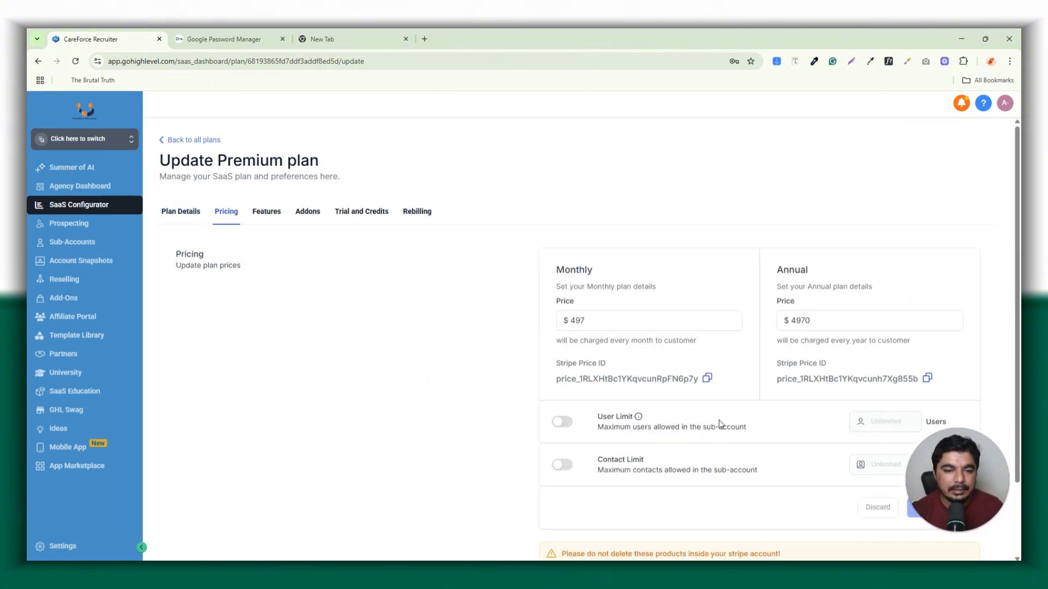
scroll(718, 421, down, 2)
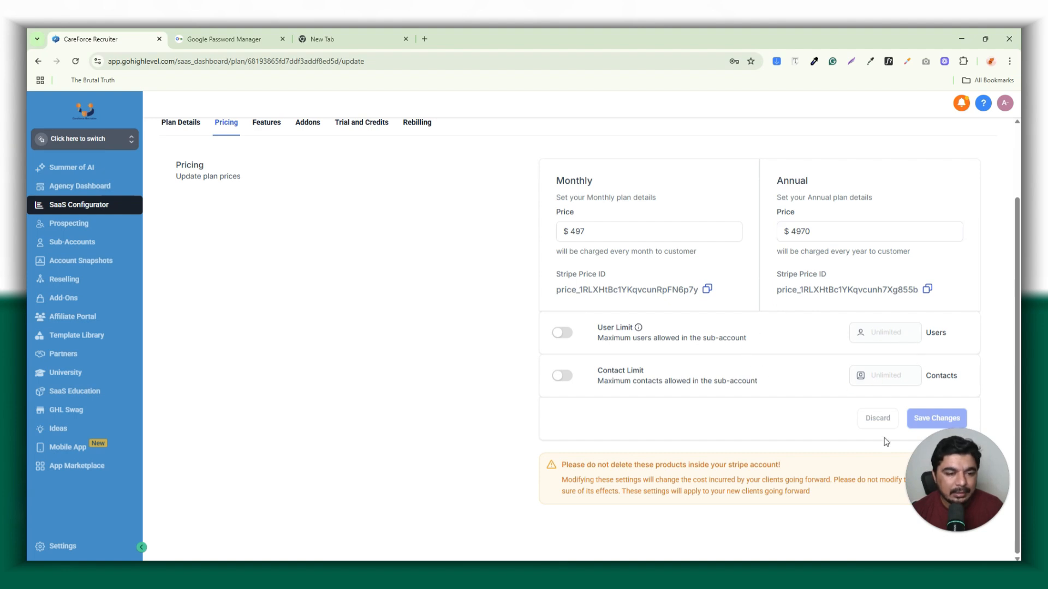
Examine the included and optional features of the Premium plan and return to all plans
click(275, 125)
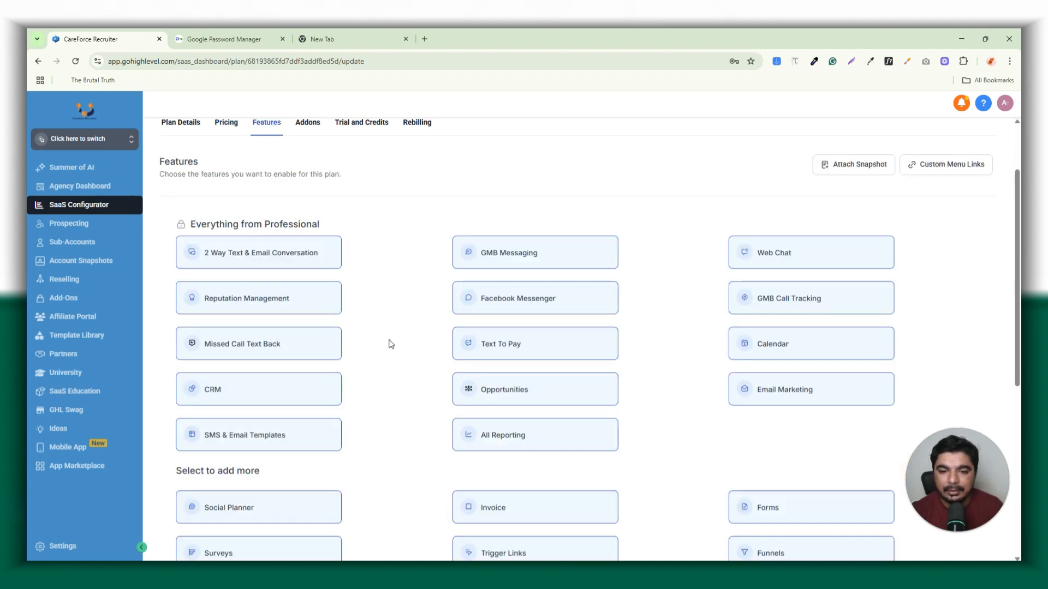
scroll(390, 344, down, 6)
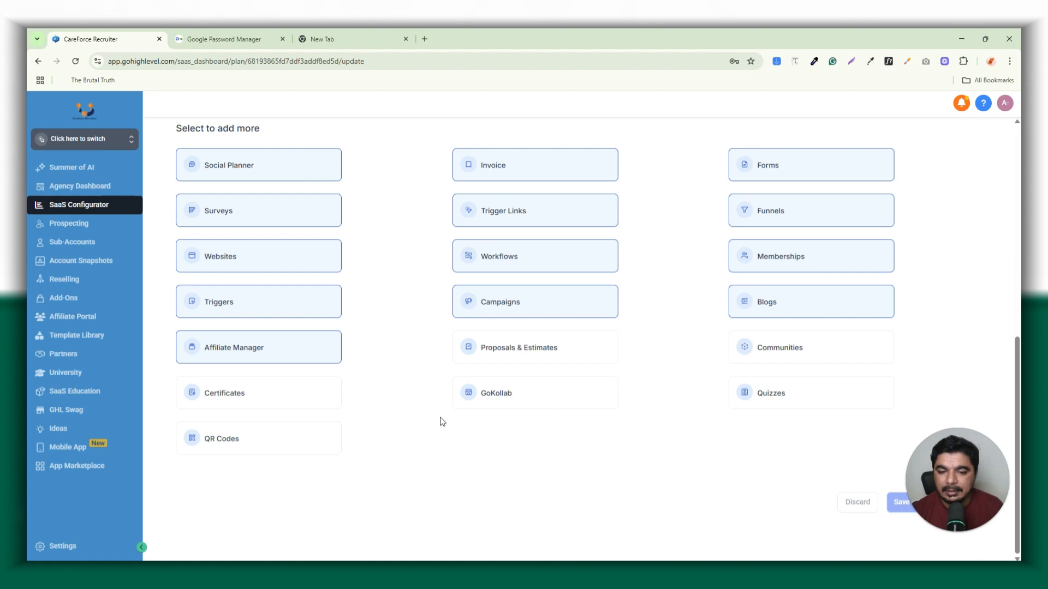
scroll(391, 385, up, 7)
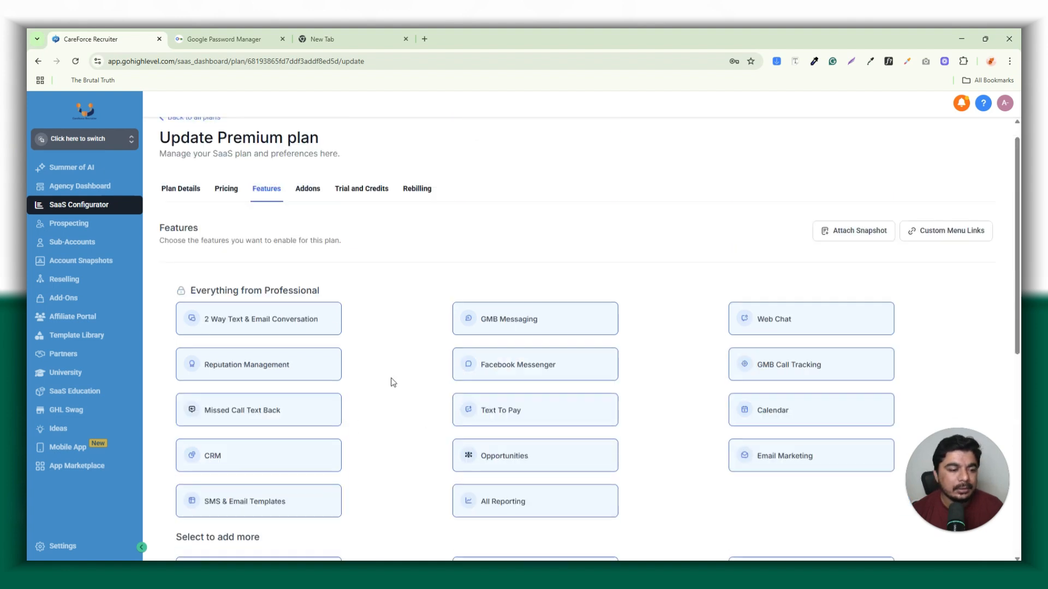
scroll(391, 382, up, 1)
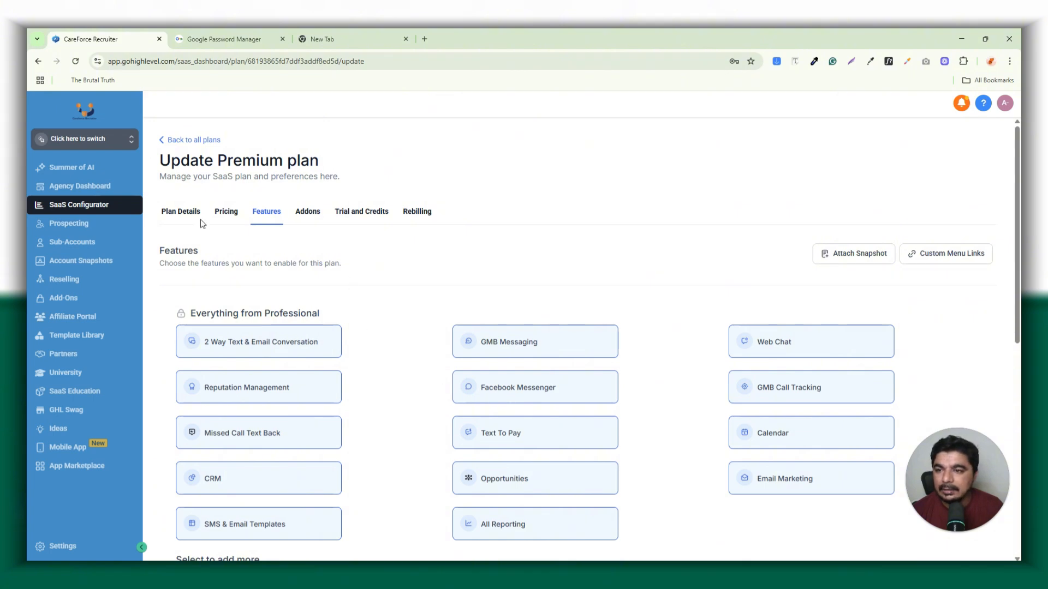
click(163, 141)
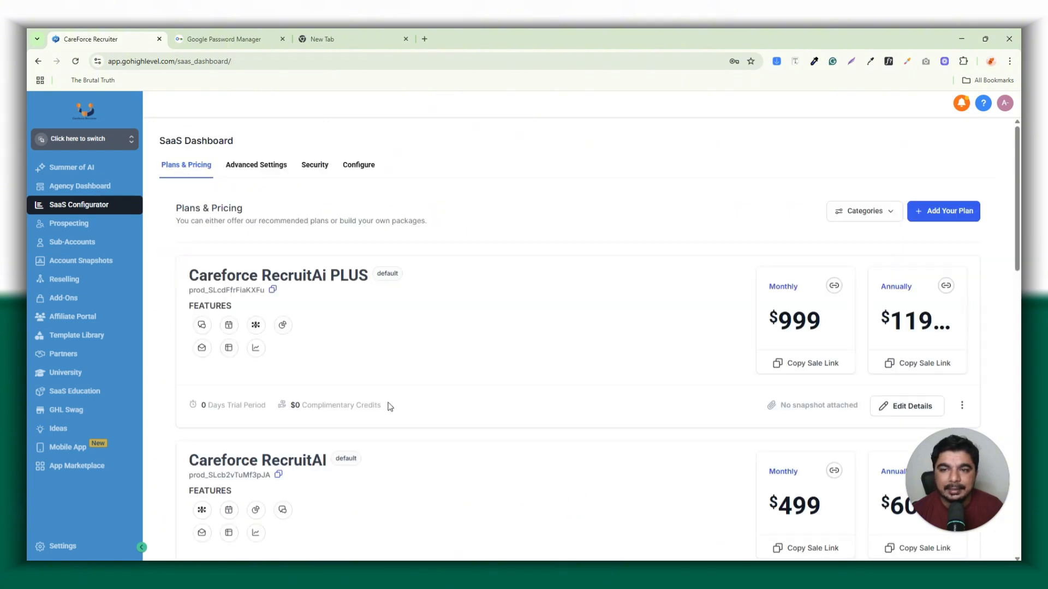
Review the SaaS security and advanced settings, including the welcome email template in its editor and the plan categories
click(315, 165)
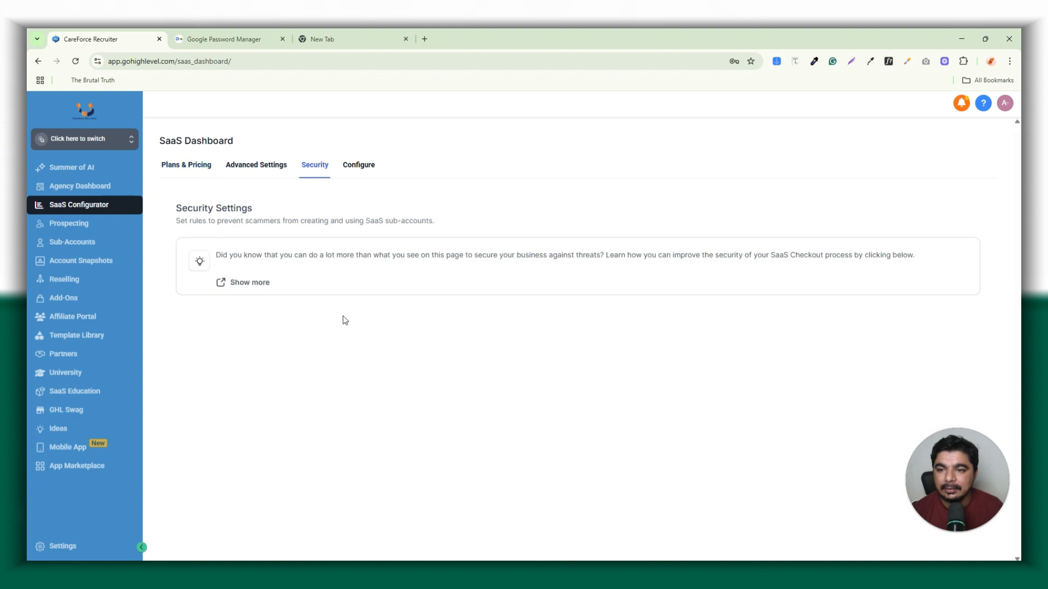
click(255, 165)
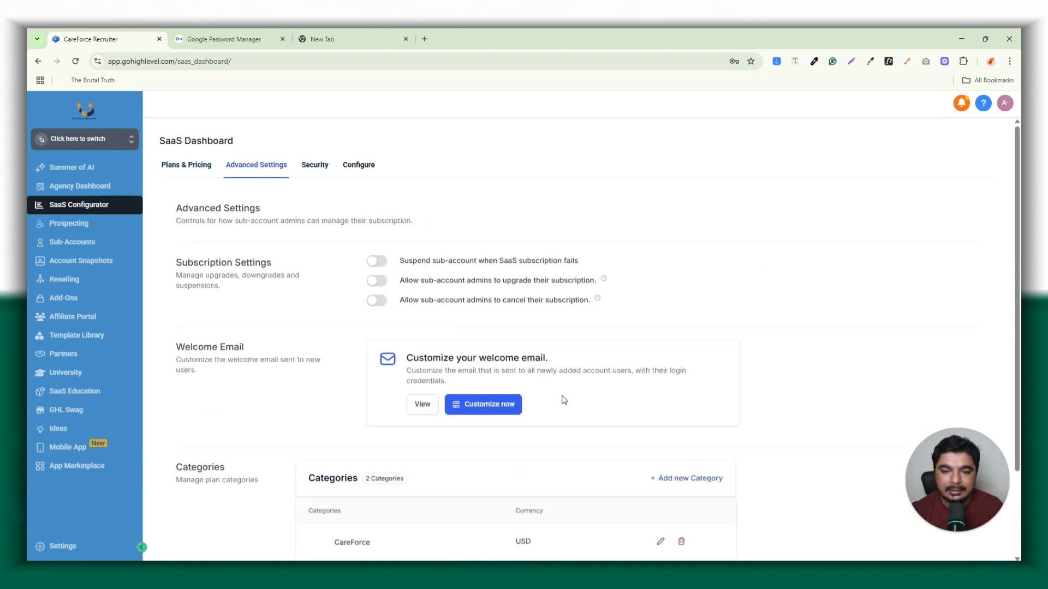
click(502, 410)
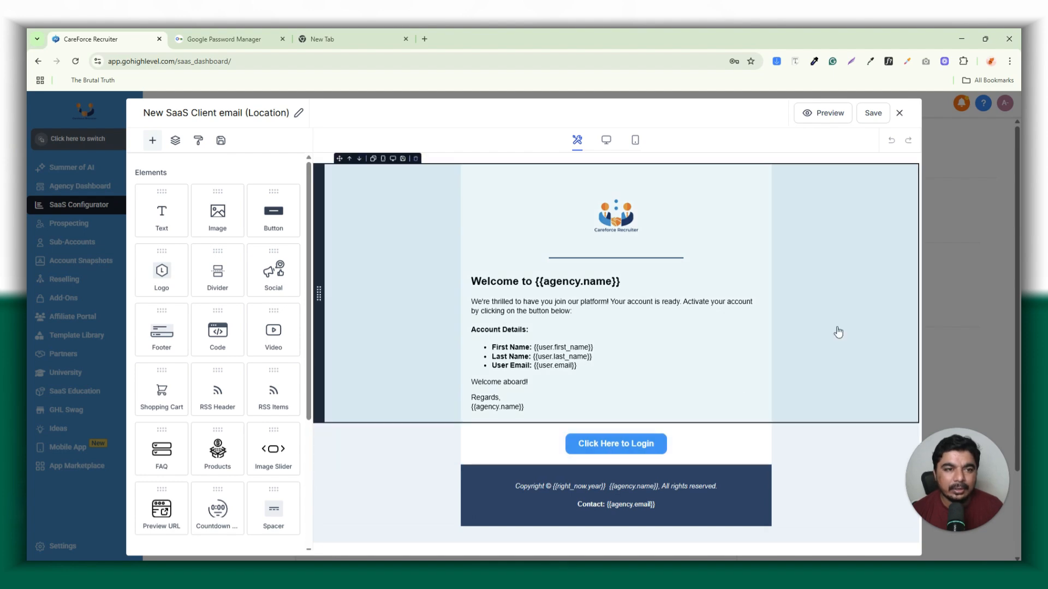
click(899, 112)
scroll(384, 390, down, 2)
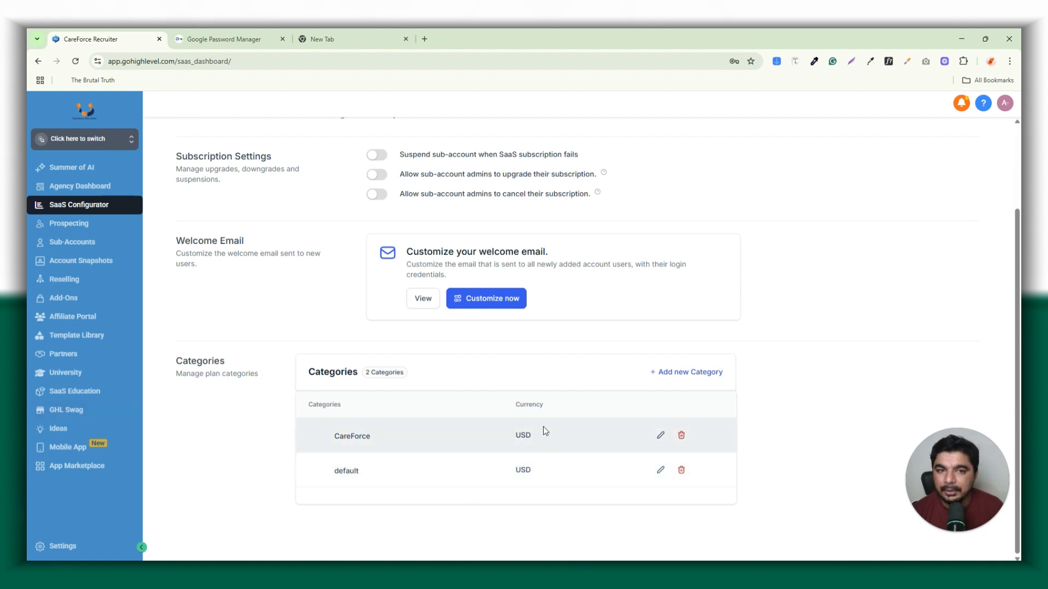
scroll(544, 429, up, 2)
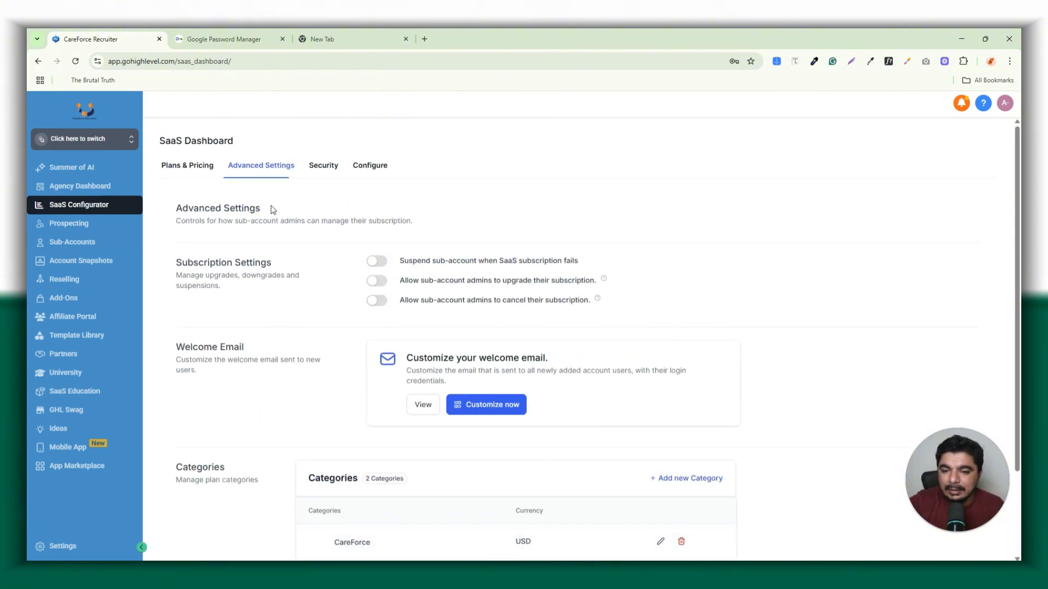
View the SaaS configuration page with its payment provider information and sub-account list
click(332, 167)
click(368, 166)
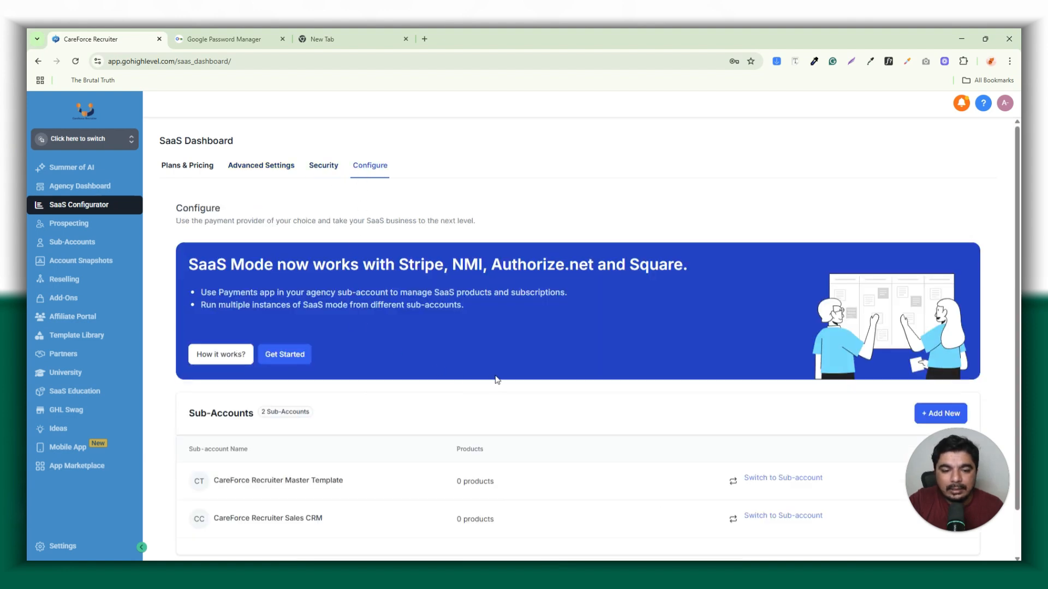
scroll(501, 394, down, 1)
scroll(507, 401, up, 1)
Switch to the CareForce Recruiter Master Template sub-account
click(78, 140)
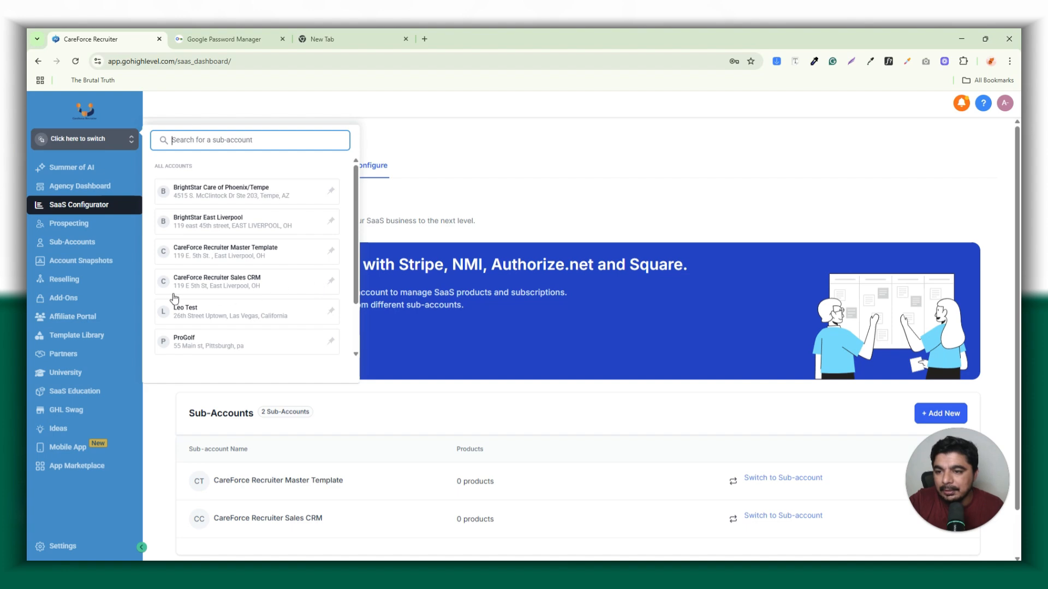
mouse_move(357, 234)
mouse_down()
mouse_move(354, 299)
mouse_move(359, 214)
mouse_up()
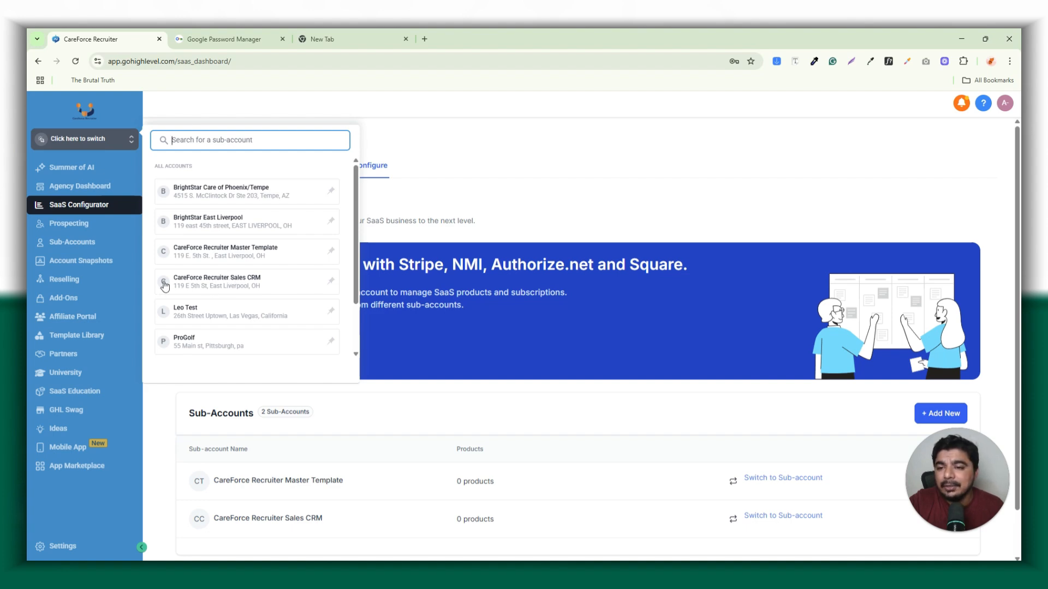
click(213, 259)
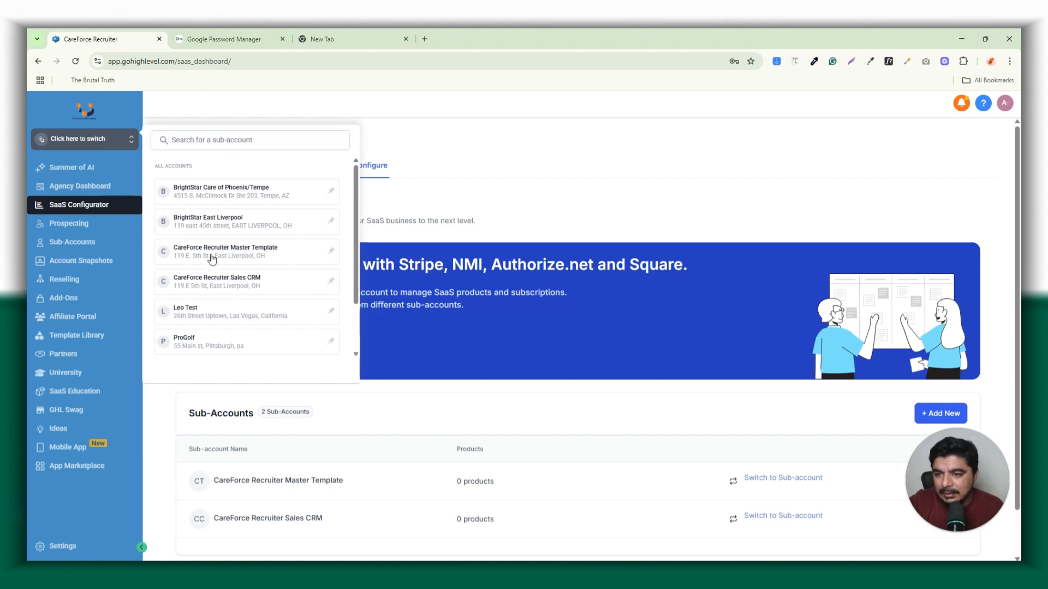
Open the On boarding funnel from the sub-account's list of funnels
click(424, 314)
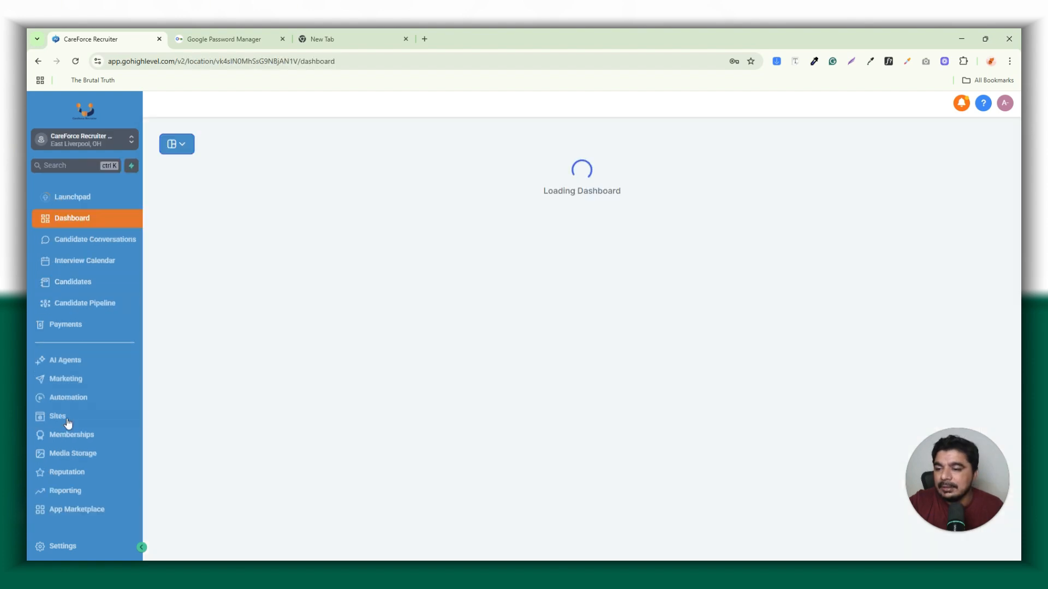
click(54, 418)
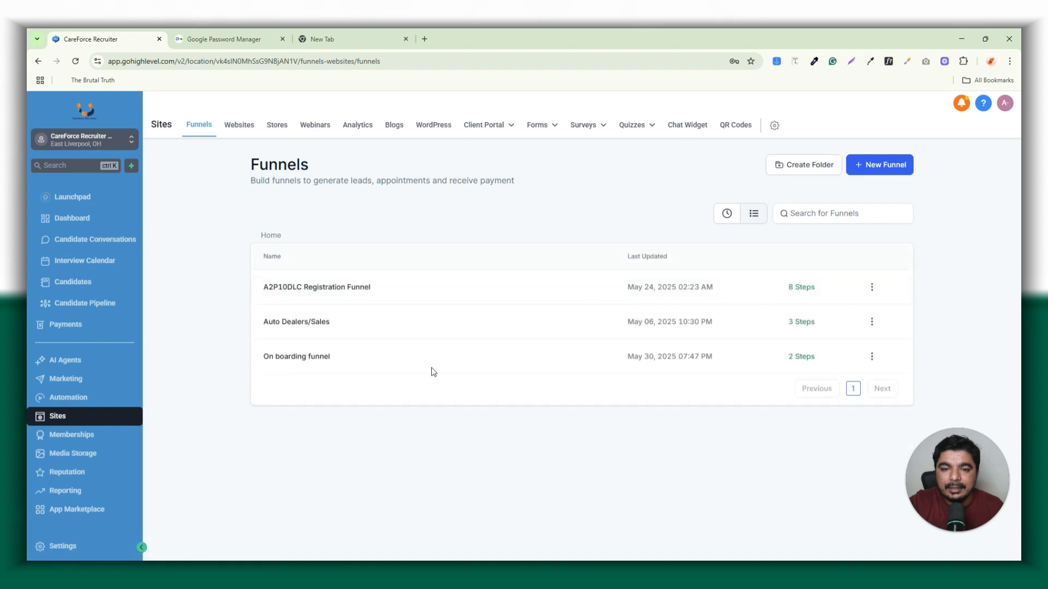
click(309, 358)
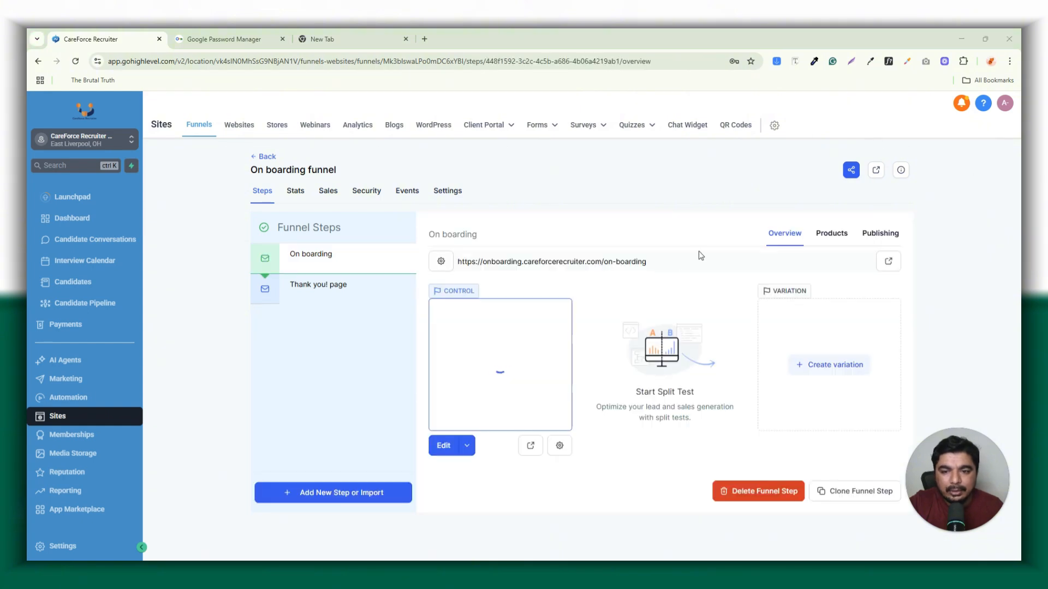
Preview the live On boarding page, examine its form fields and CareForce product options, and return to the funnel
click(530, 446)
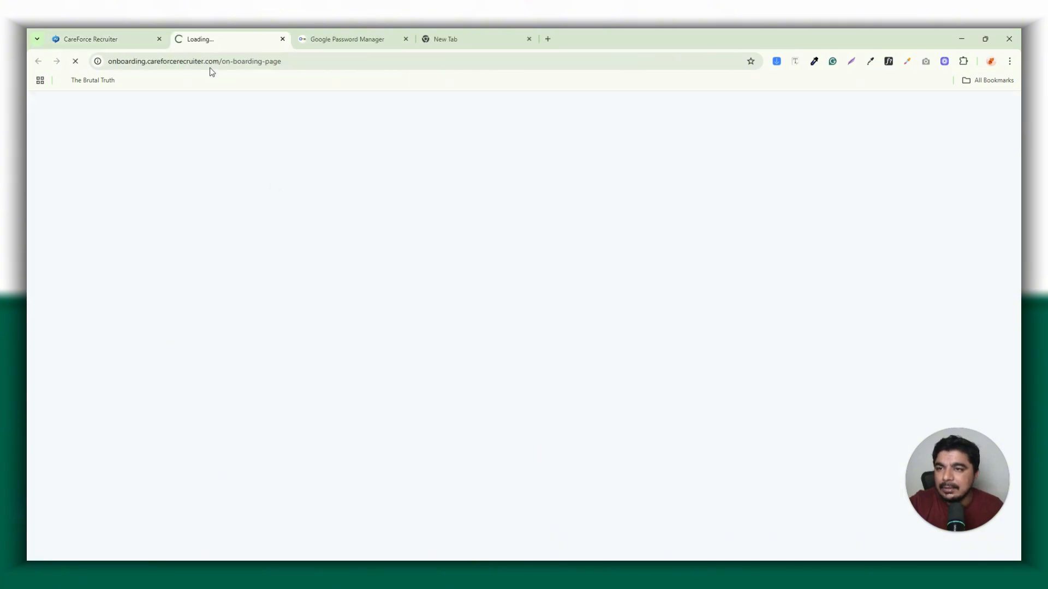
click(133, 30)
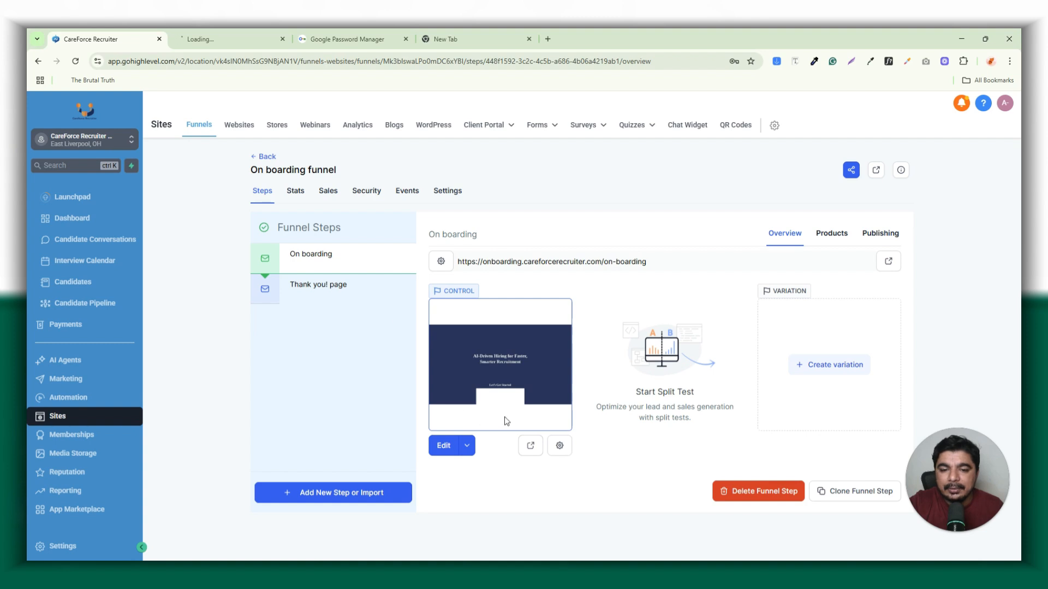
click(256, 40)
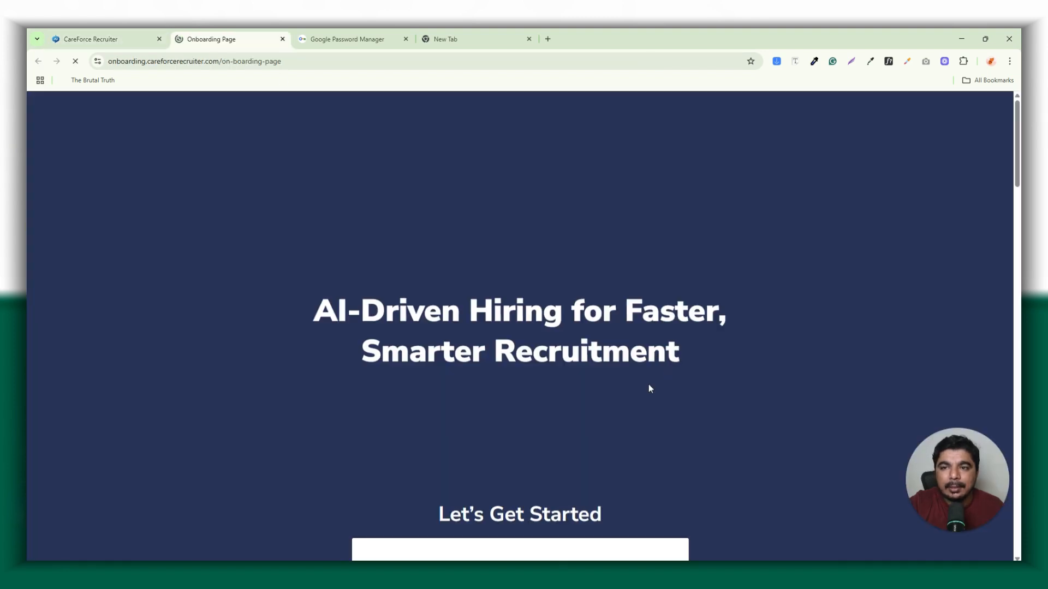
drag(1018, 147, 1015, 332)
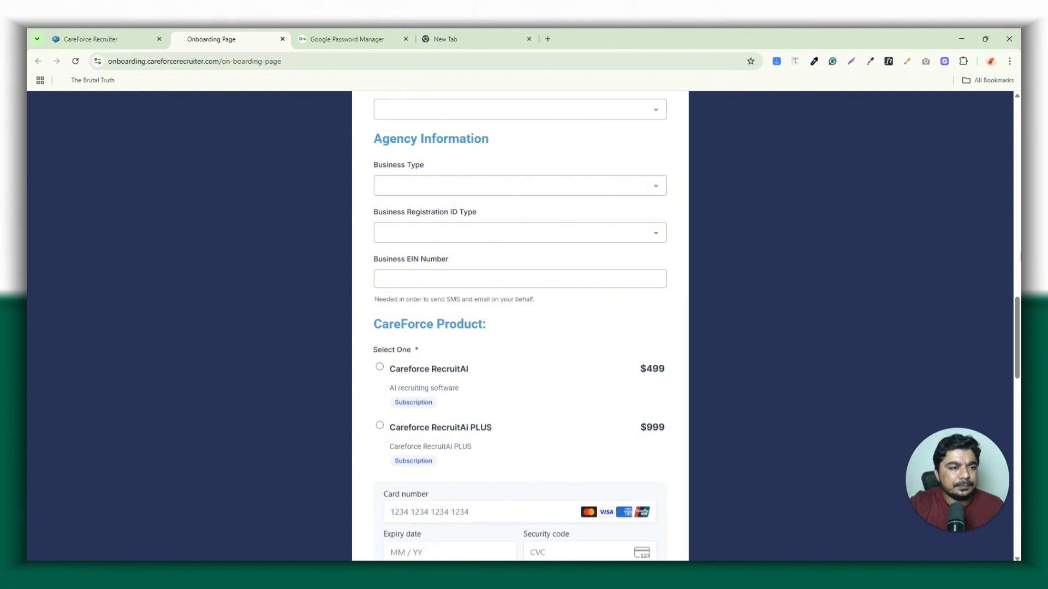
drag(1020, 312, 1016, 162)
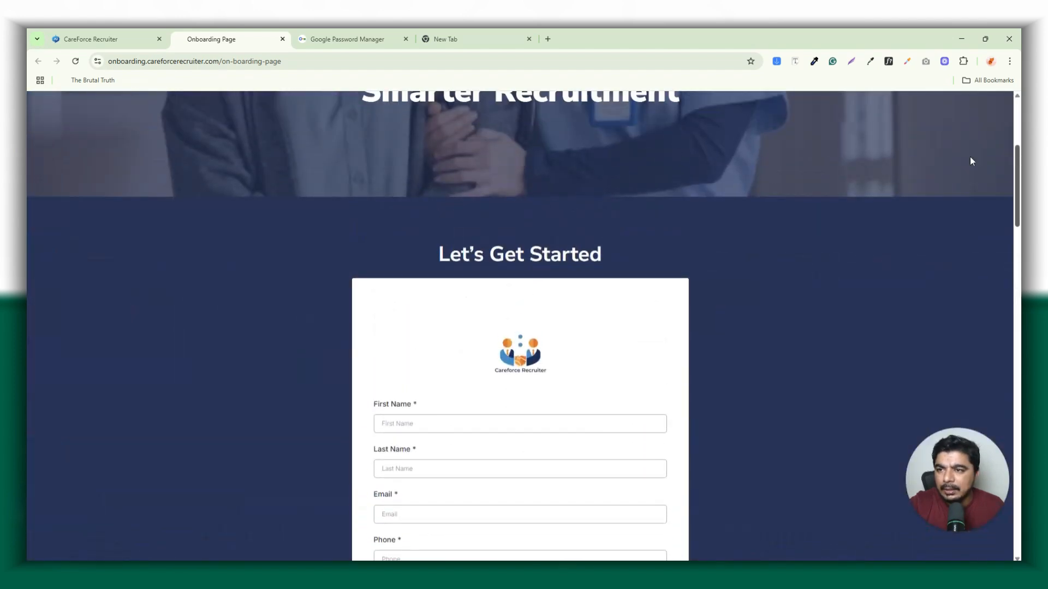
click(122, 31)
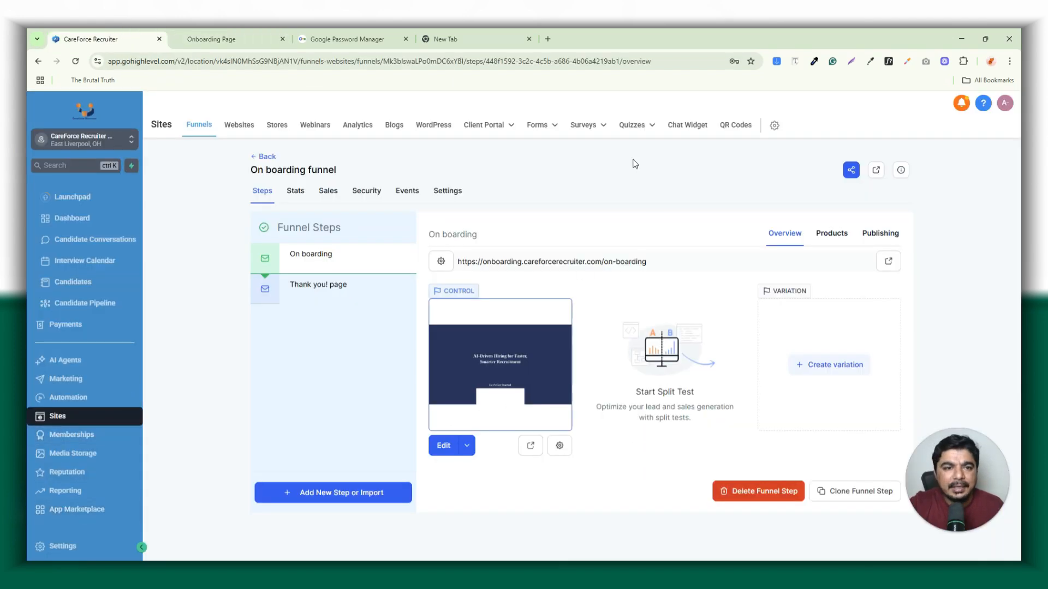
View the list of forms, then reopen the On boarding funnel and view the products of its On boarding step
mouse_move(540, 126)
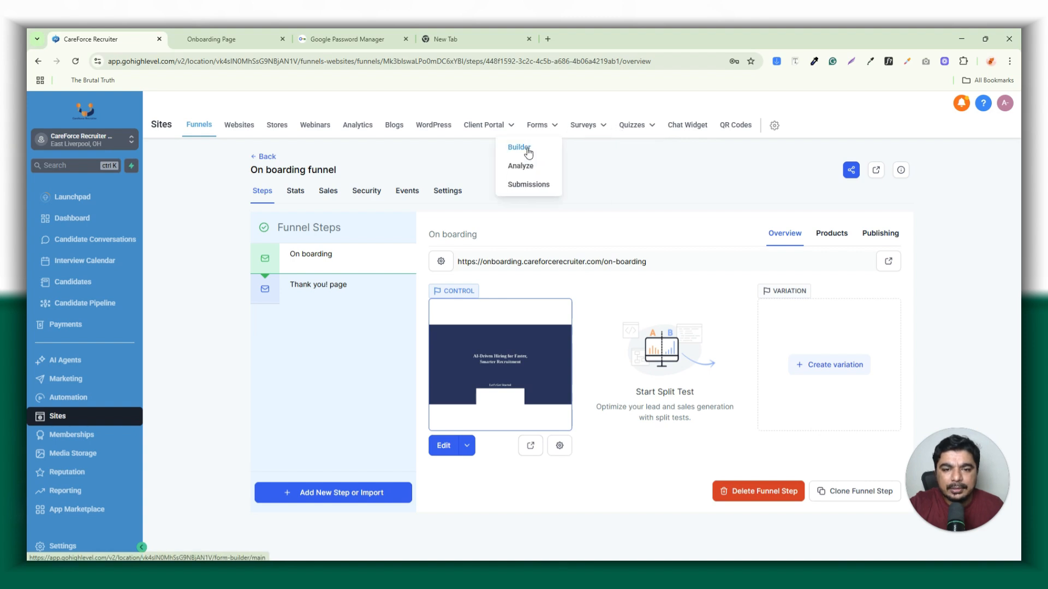
click(524, 150)
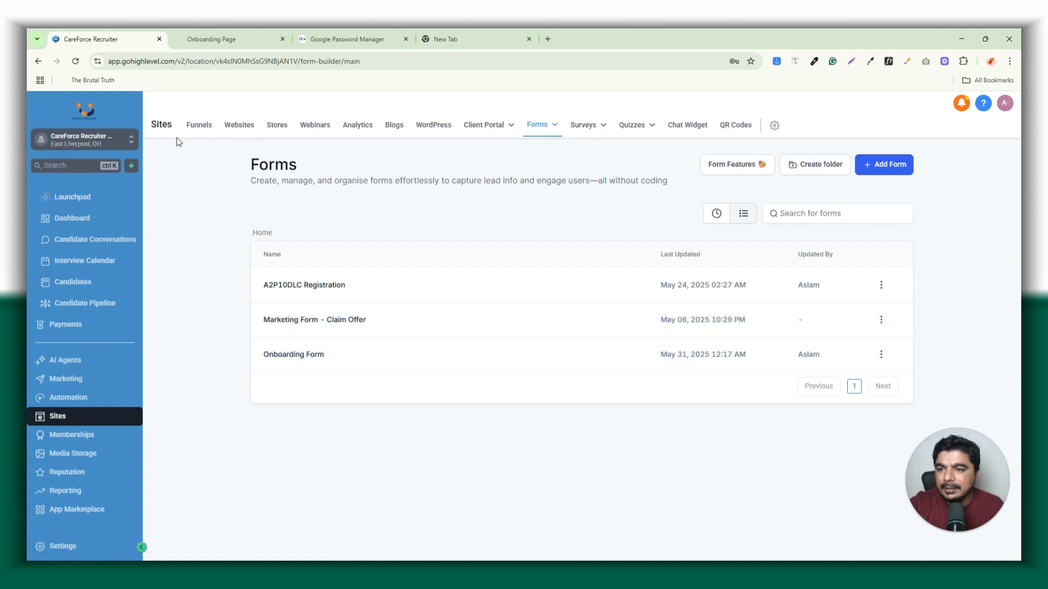
click(198, 127)
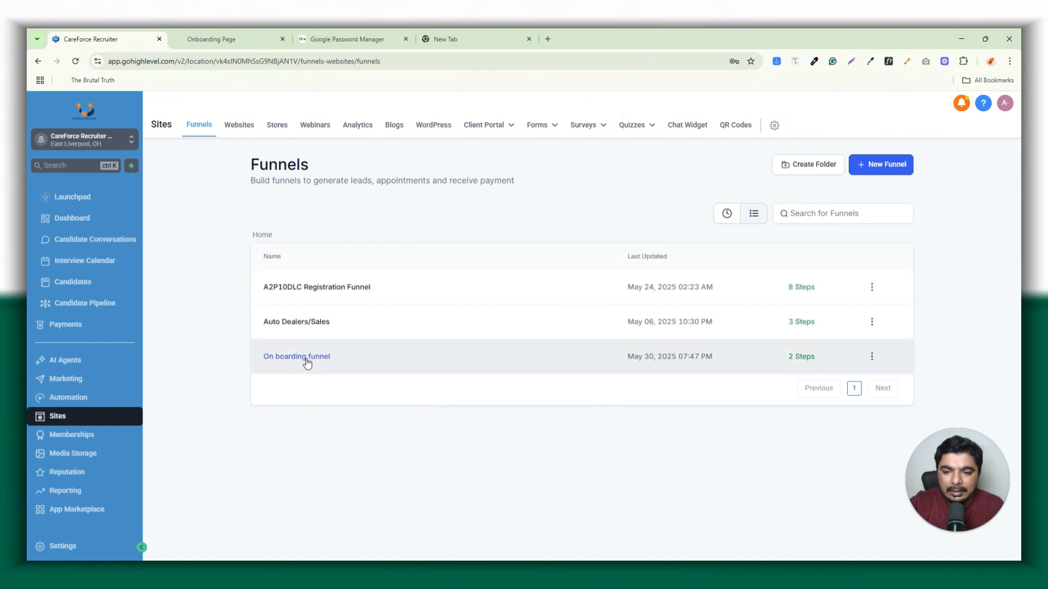
click(307, 357)
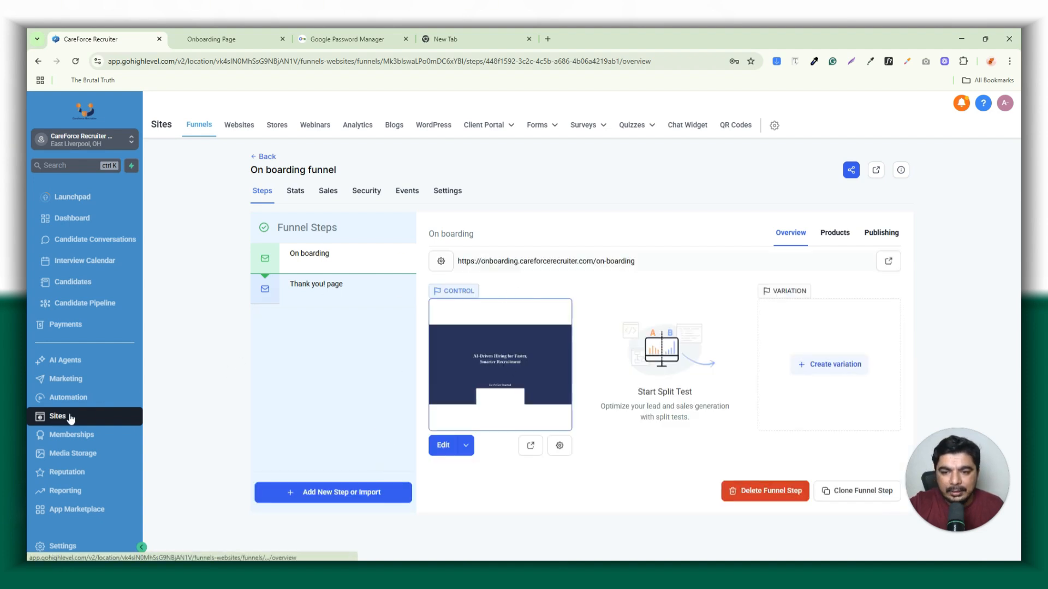
click(829, 238)
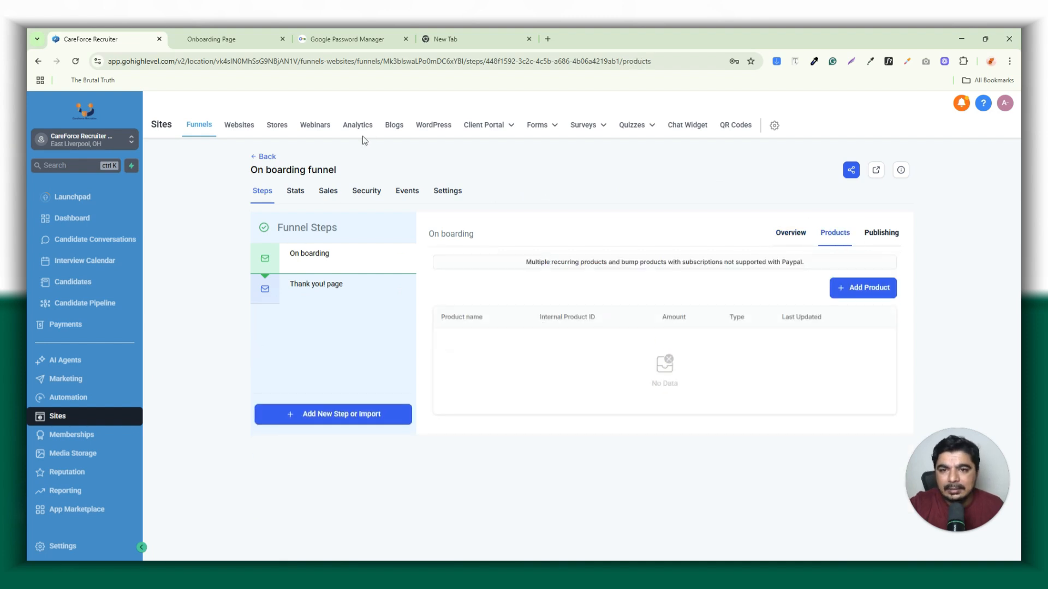
View the list of payment products in the sub-account
click(86, 328)
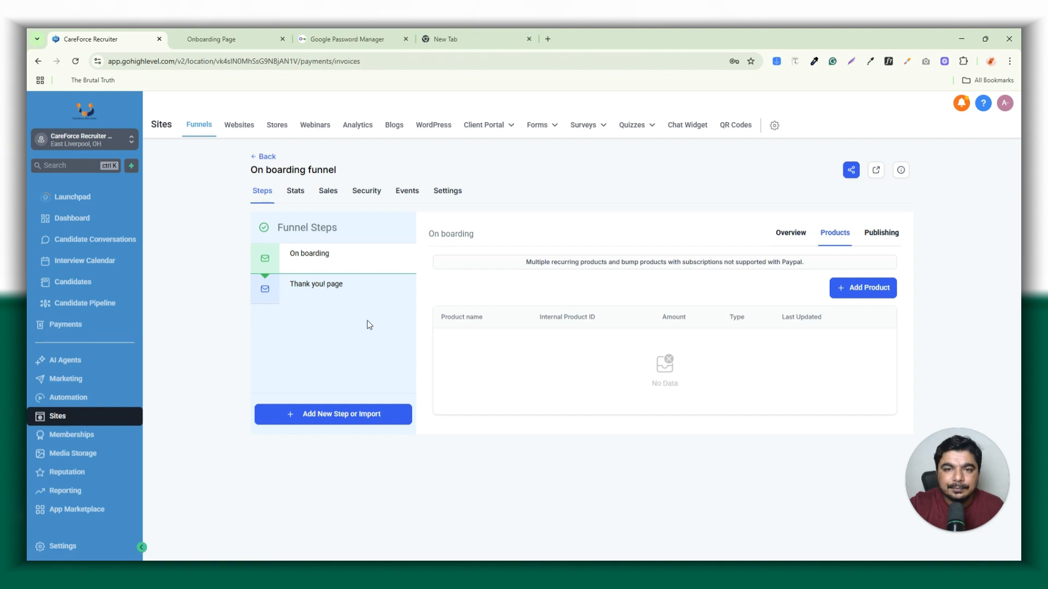
mouse_move(627, 127)
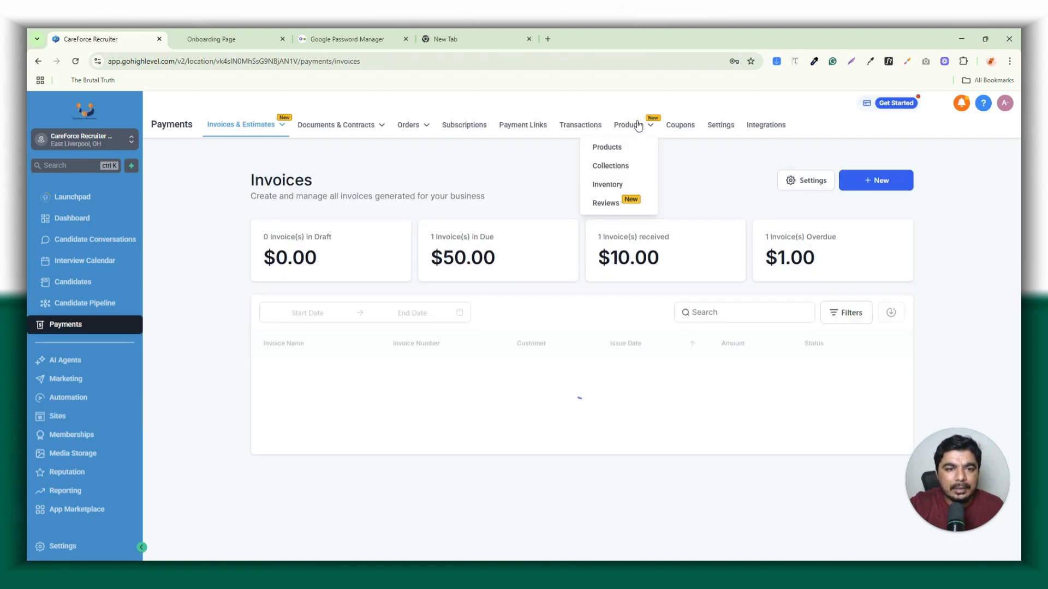
click(616, 150)
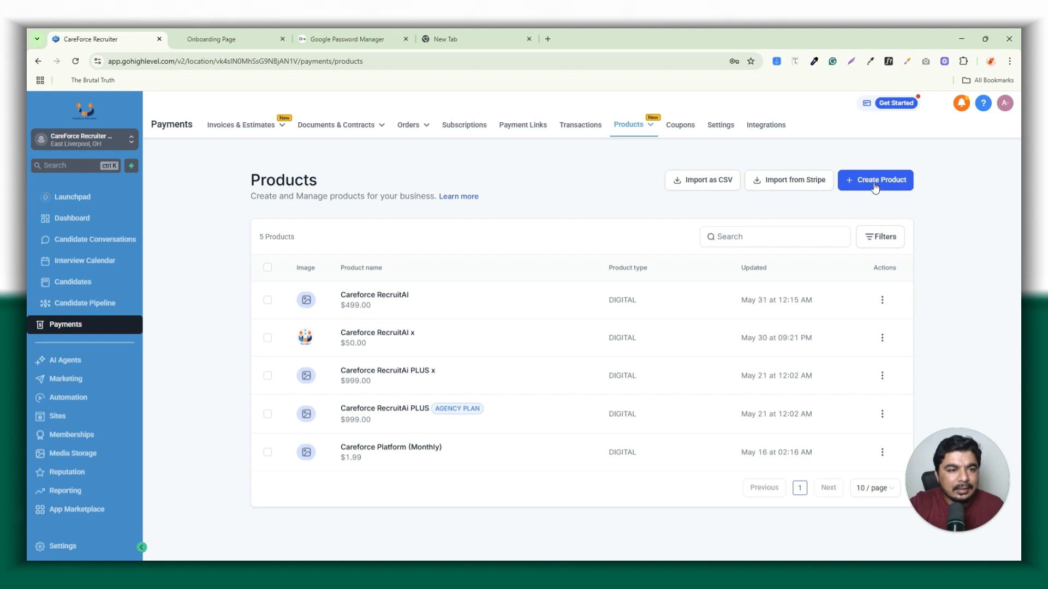
Start a product import from Stripe and select the $1.00 month testing price
click(789, 179)
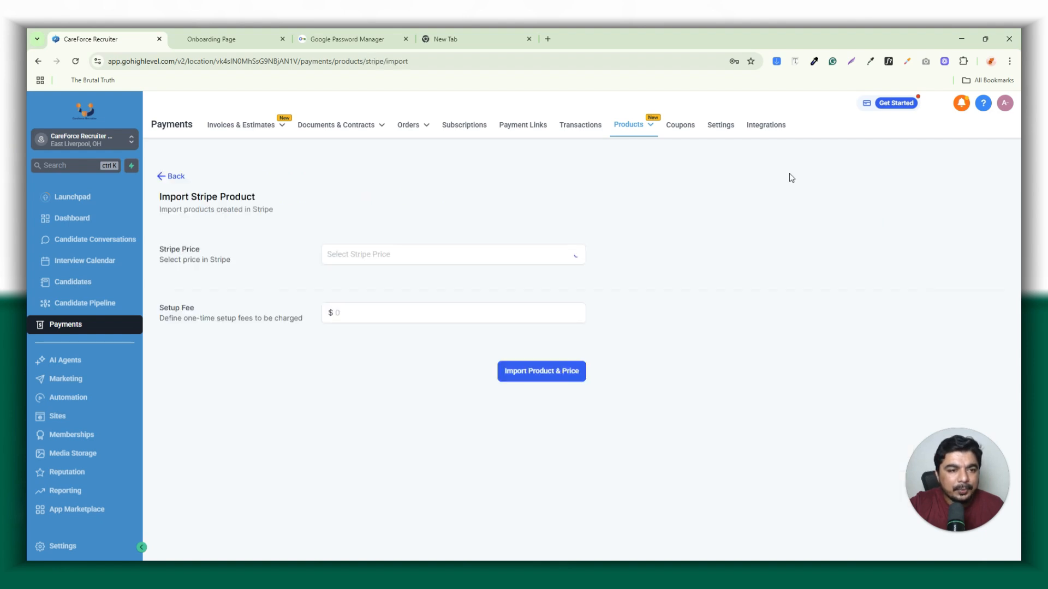
click(432, 262)
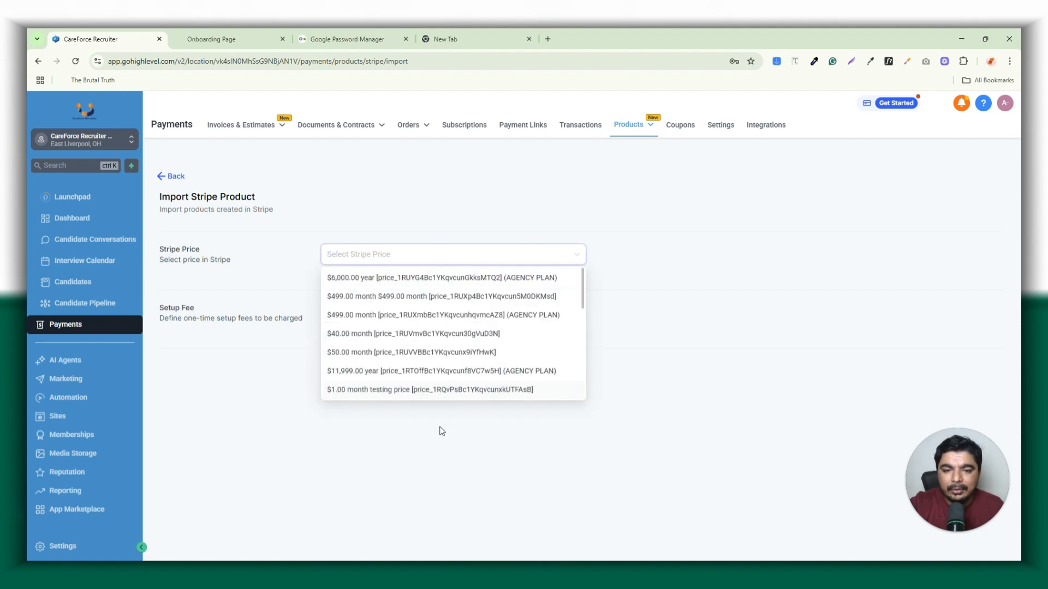
click(433, 461)
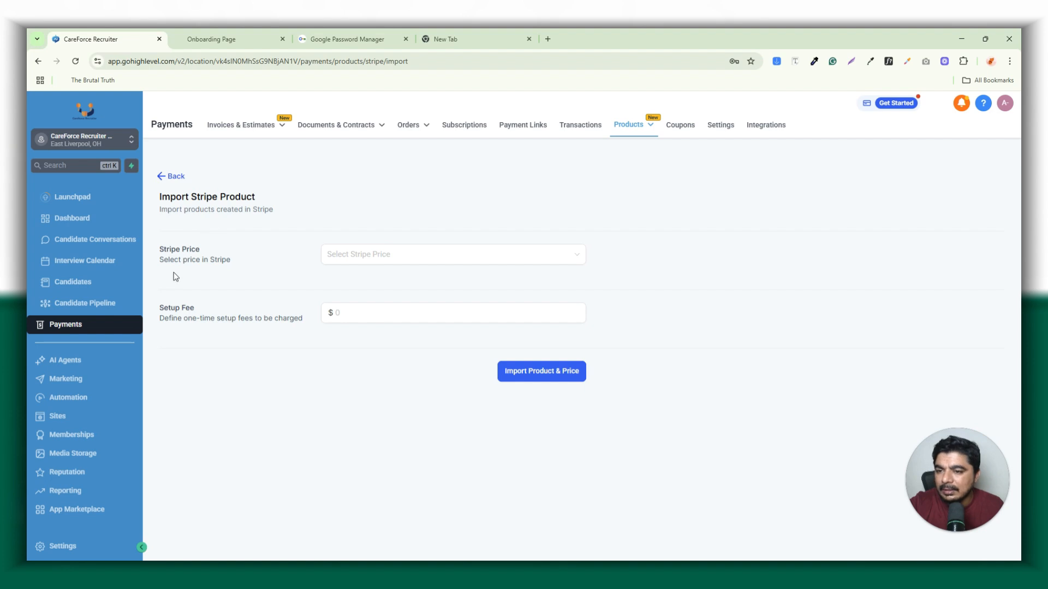
click(498, 263)
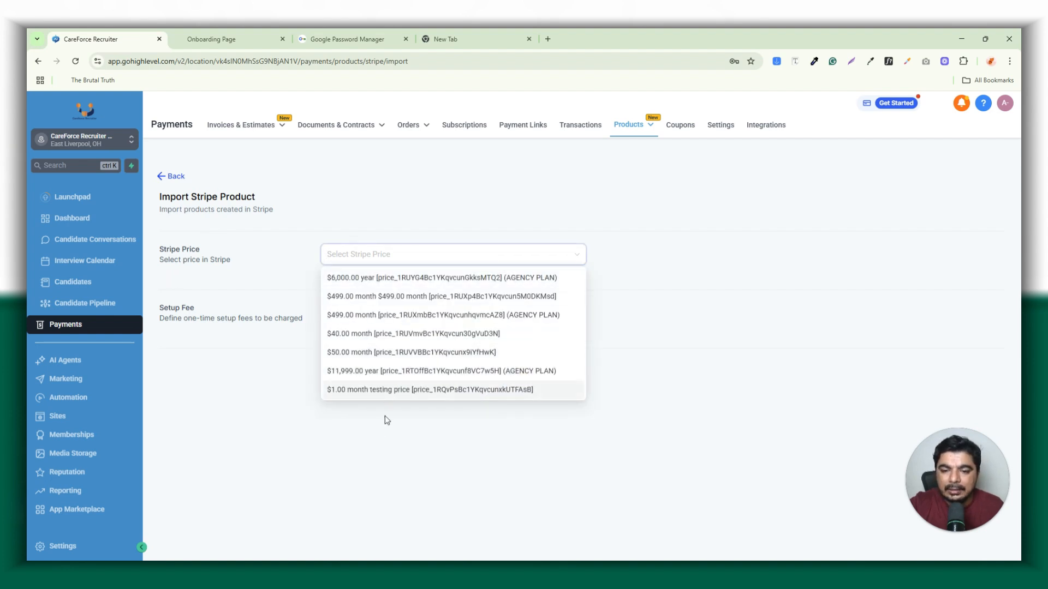
click(376, 389)
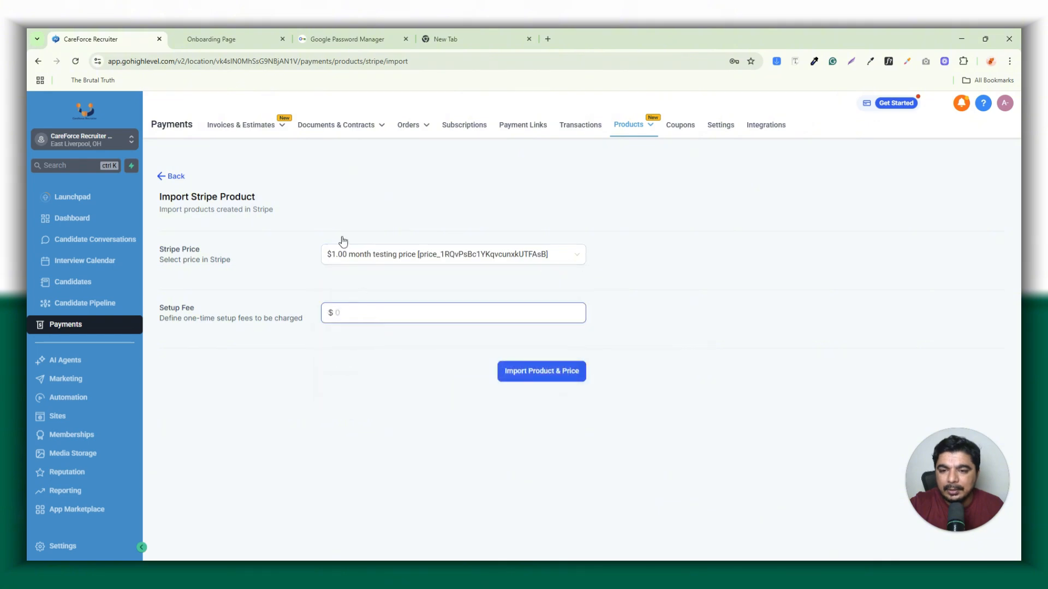
click(396, 311)
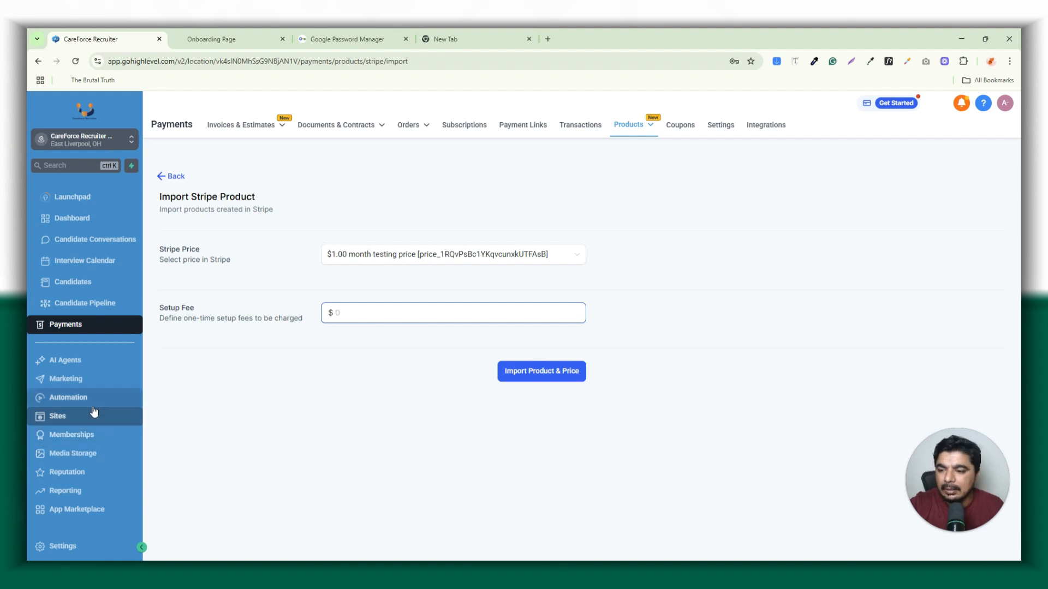
Add the Careforce RecruitAI x product with the Careforce RecruitAI @ 1 price to the On boarding step of the On boarding funnel
click(69, 419)
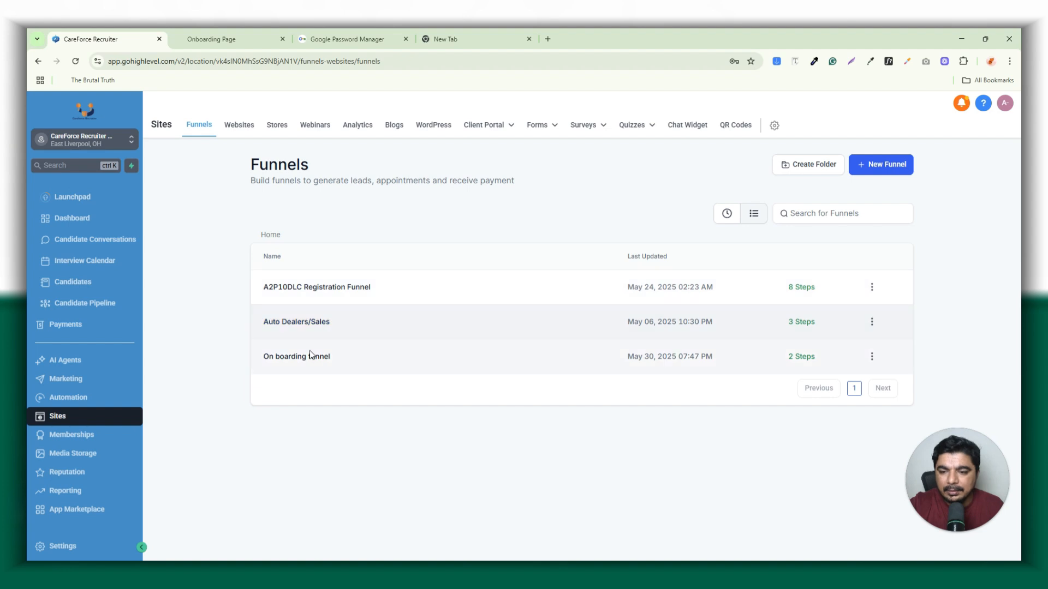
click(304, 362)
click(880, 233)
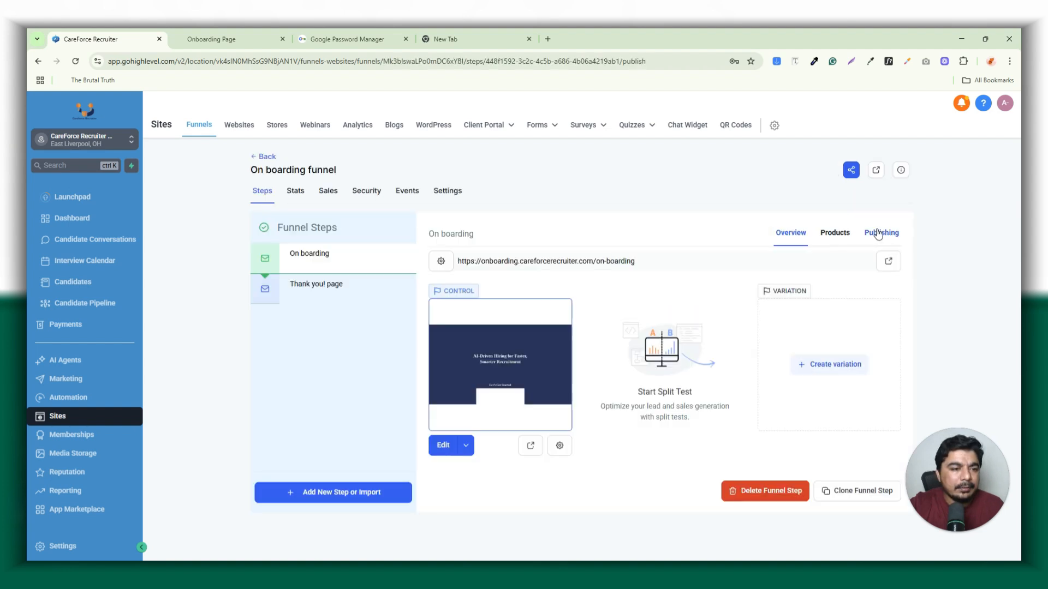
click(835, 234)
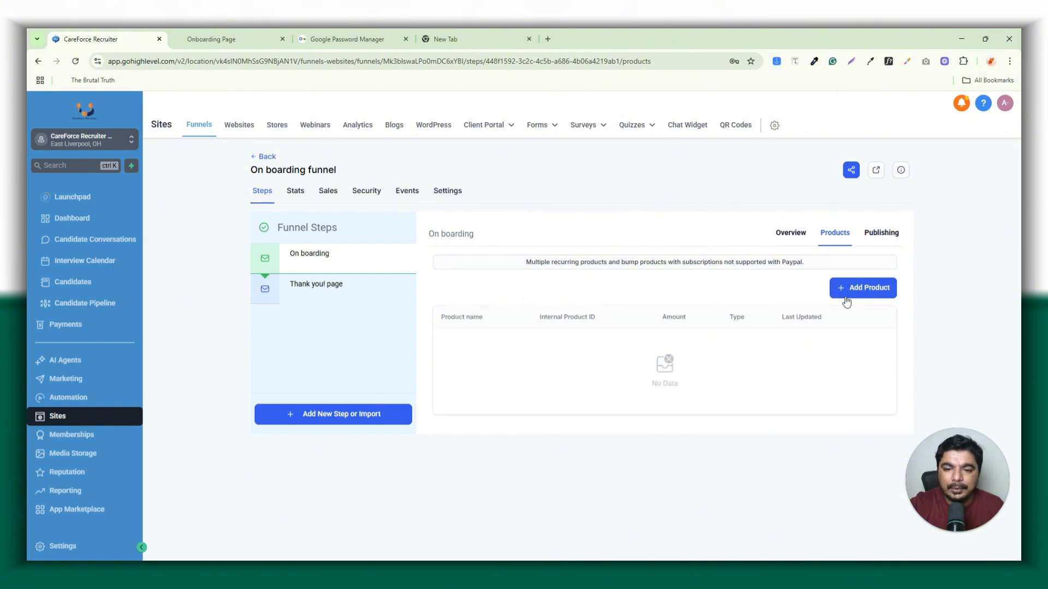
click(872, 294)
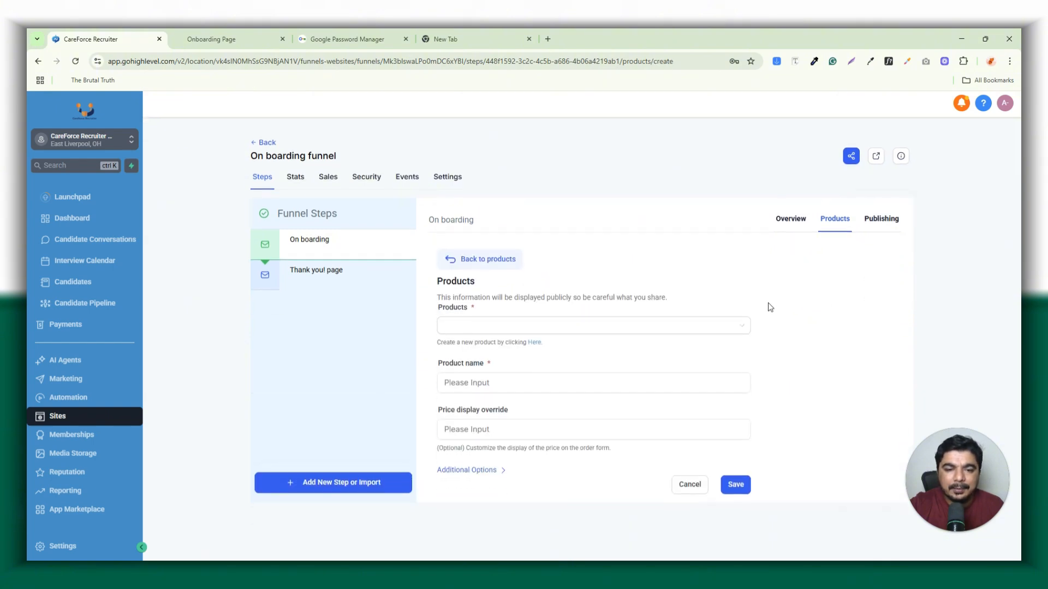
click(502, 327)
click(506, 366)
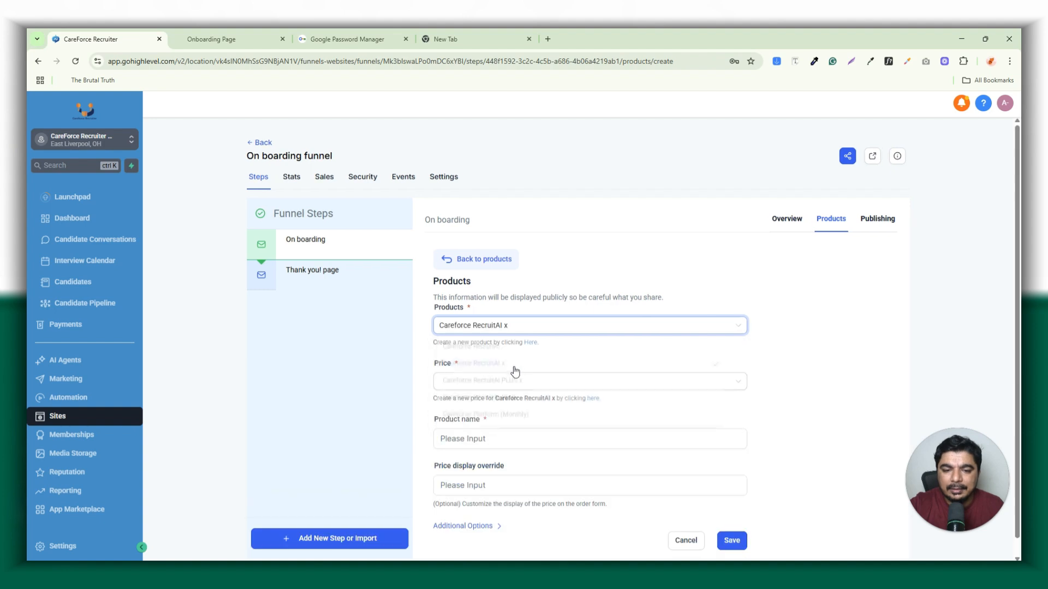
click(523, 381)
click(528, 402)
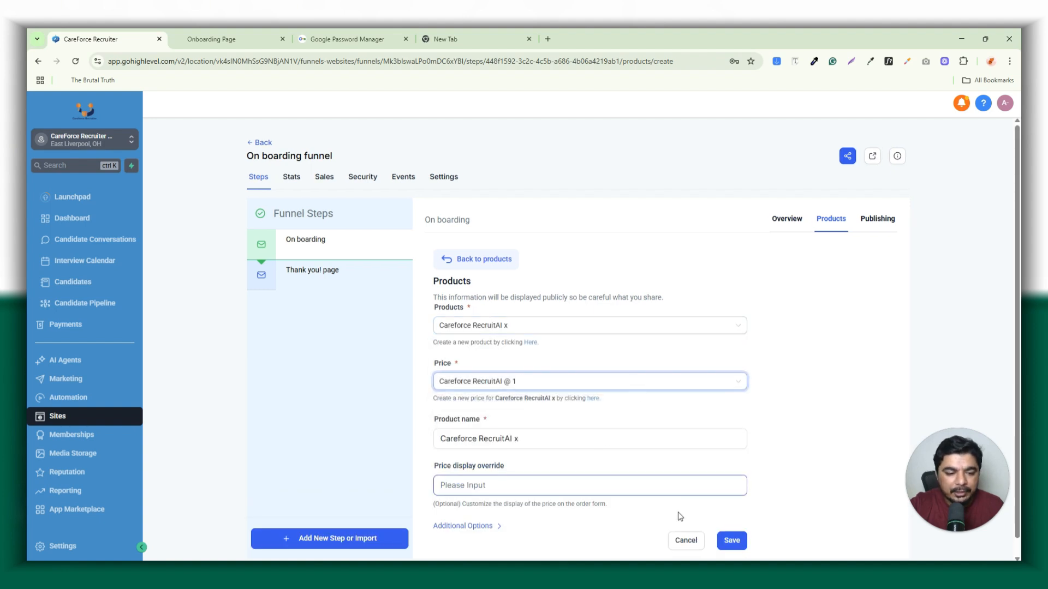
click(731, 540)
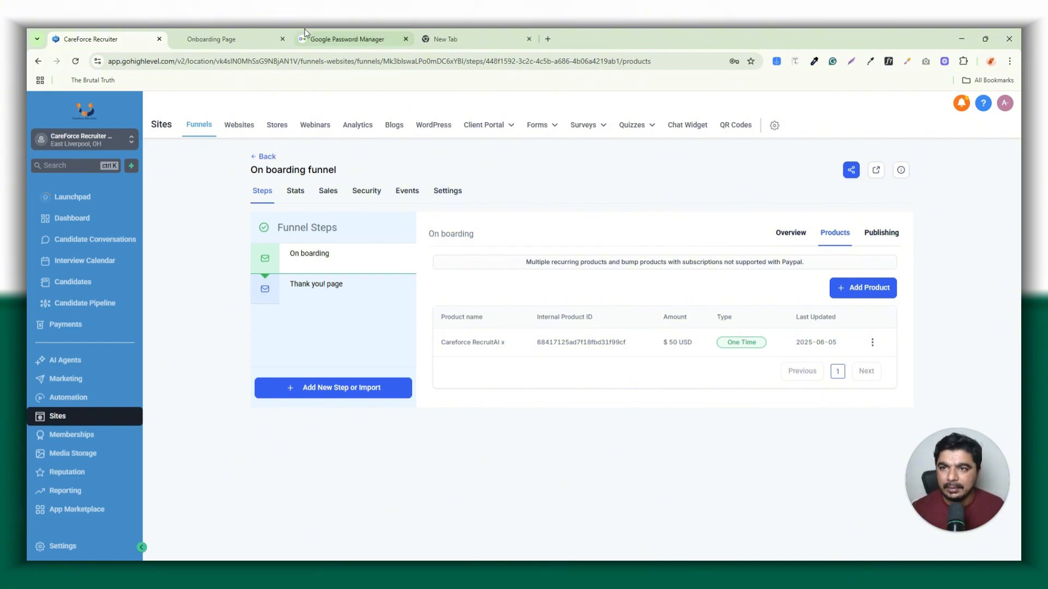
Examine the CareForce Product and card payment section of the live onboarding page, and return to the funnel
click(259, 33)
drag(1018, 156, 1018, 321)
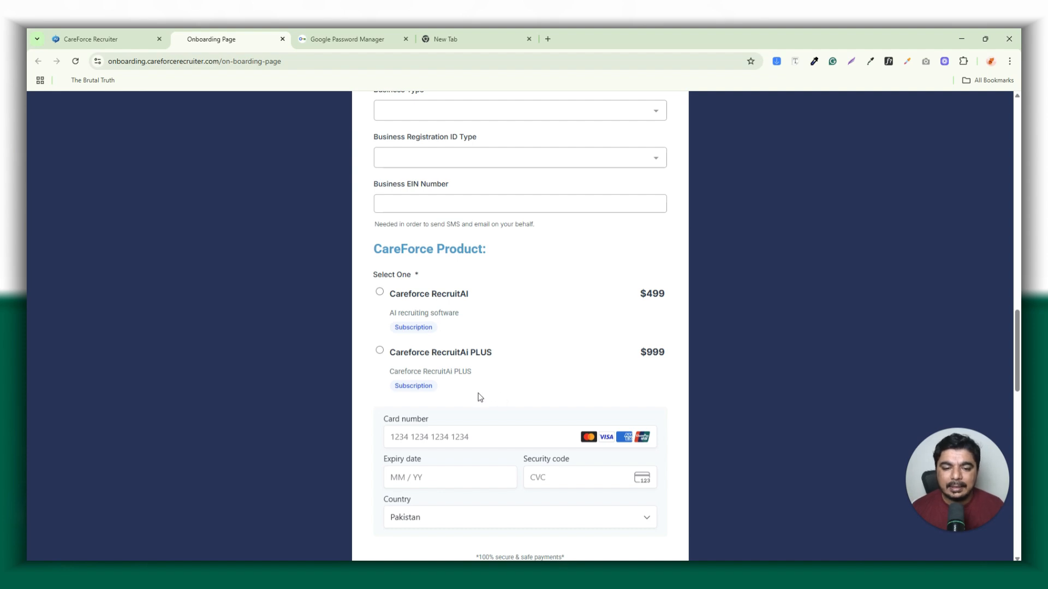
click(109, 36)
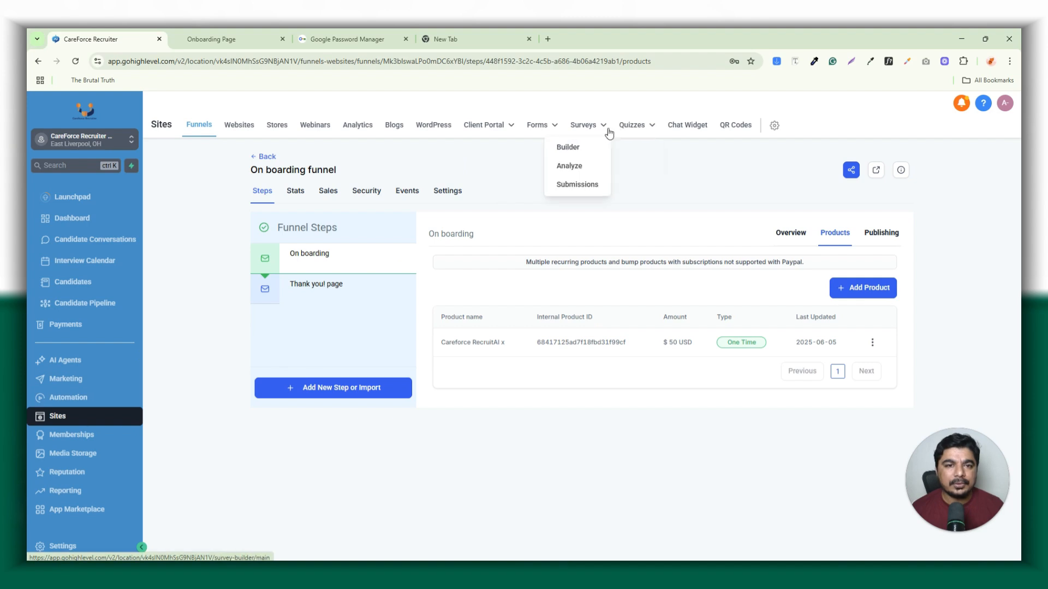
Open the Onboarding Form in the form builder and bring up the settings of its Select One product payment element
click(521, 146)
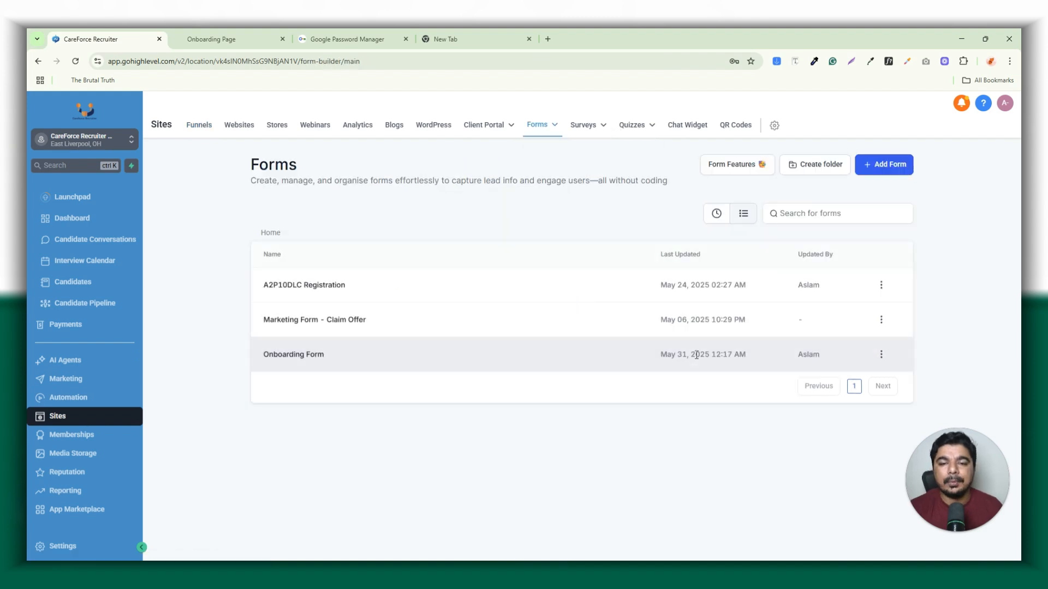
click(300, 357)
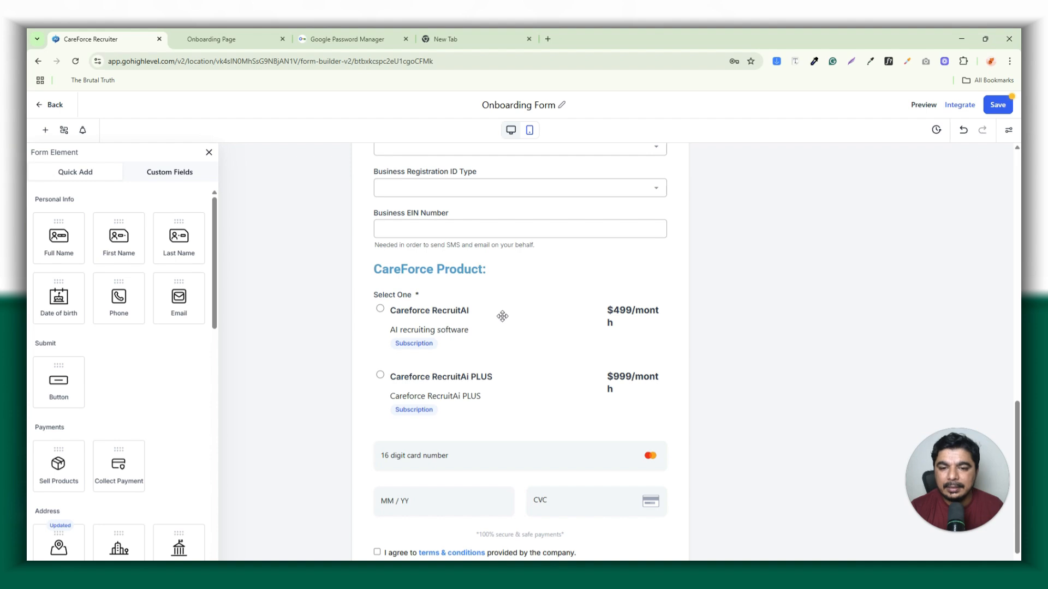
click(502, 316)
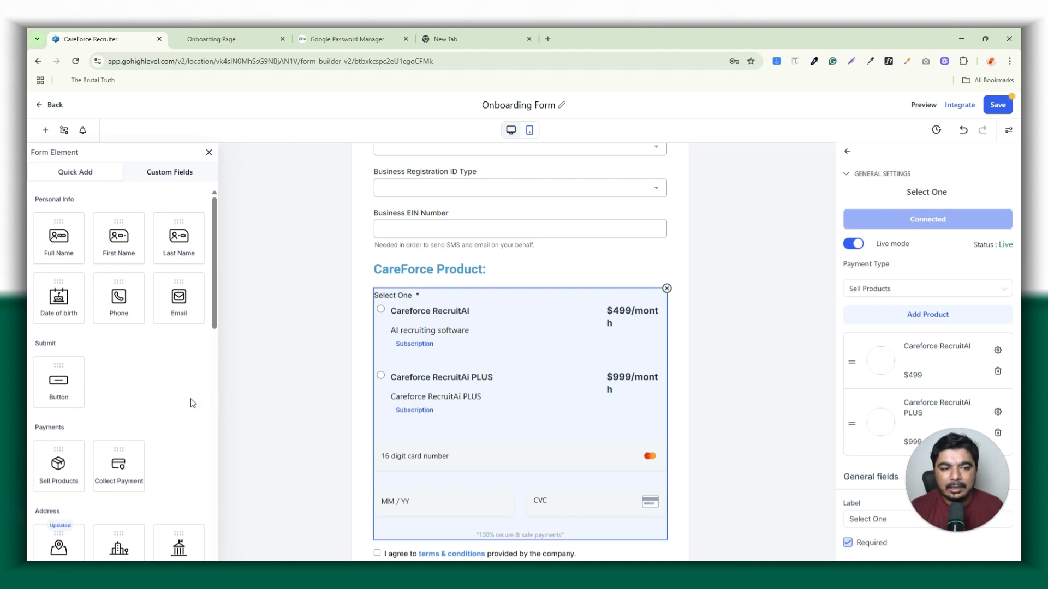
Look through the form builder's custom field elements and check the product section of the live onboarding page
scroll(192, 401, down, 10)
scroll(180, 350, up, 10)
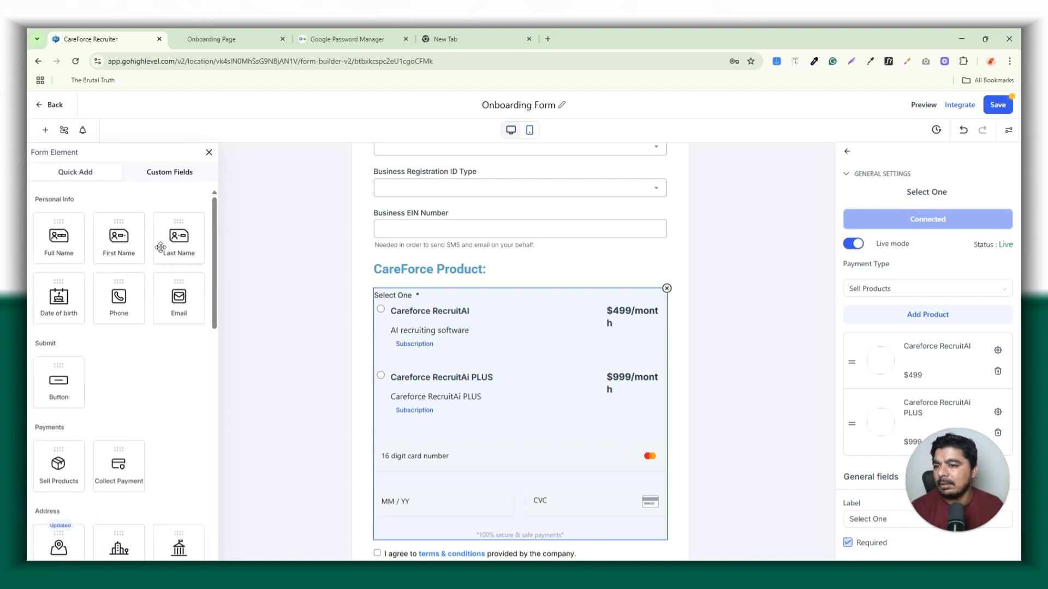
drag(213, 243, 216, 499)
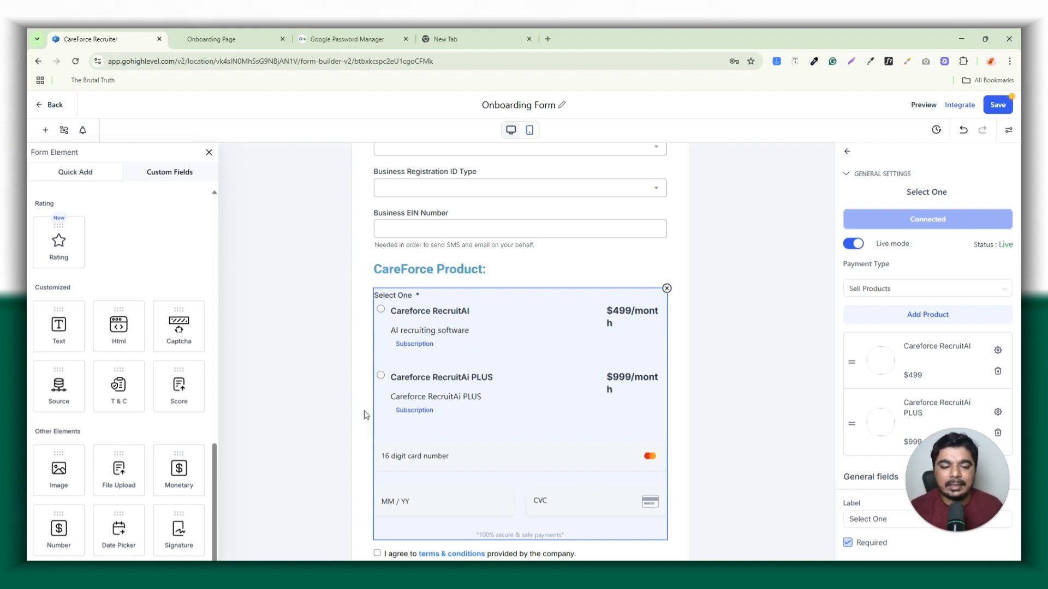
click(226, 37)
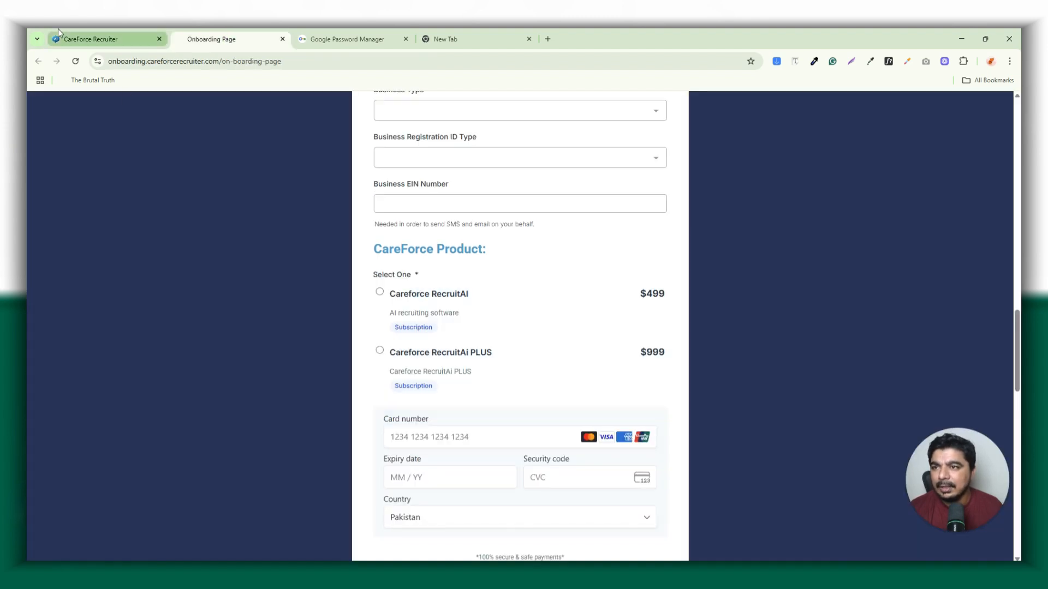
click(90, 38)
Leave the Onboarding Form builder, discarding the unsaved work, and switch to the Leo Test sub-account
click(55, 107)
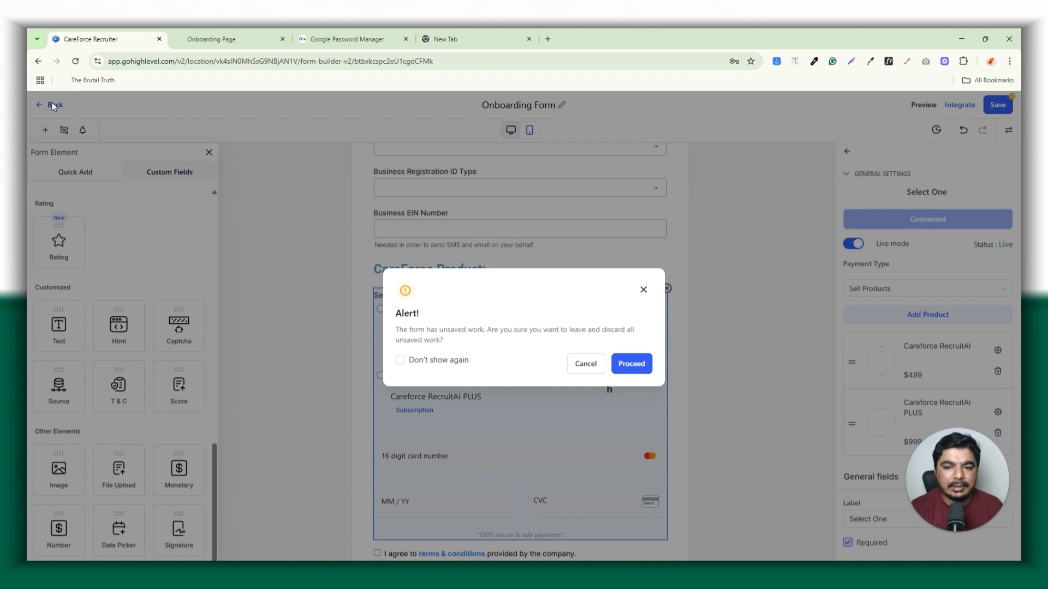
click(625, 365)
click(87, 141)
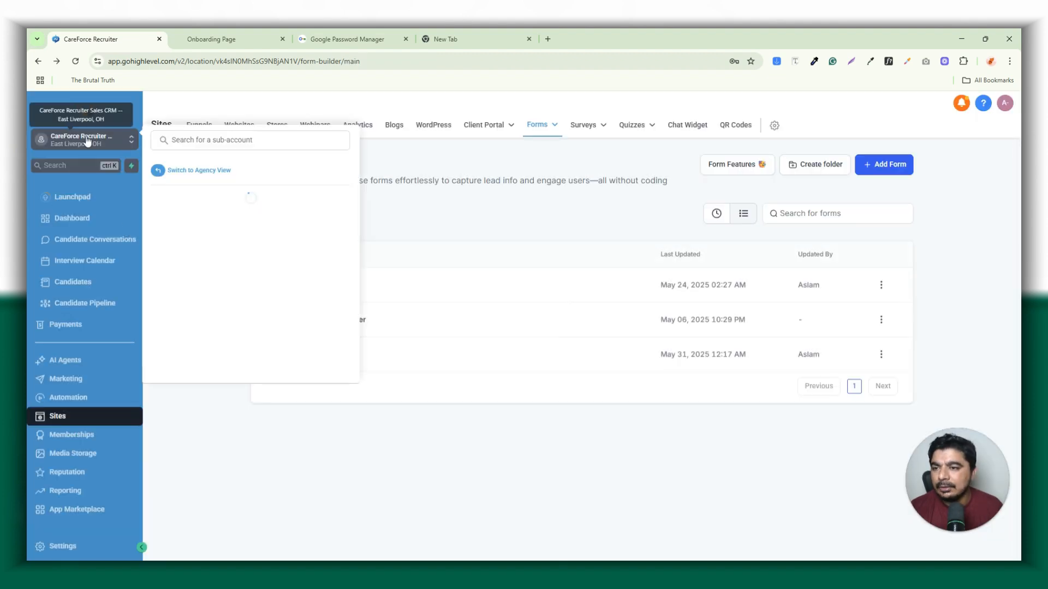
scroll(290, 298, down, 3)
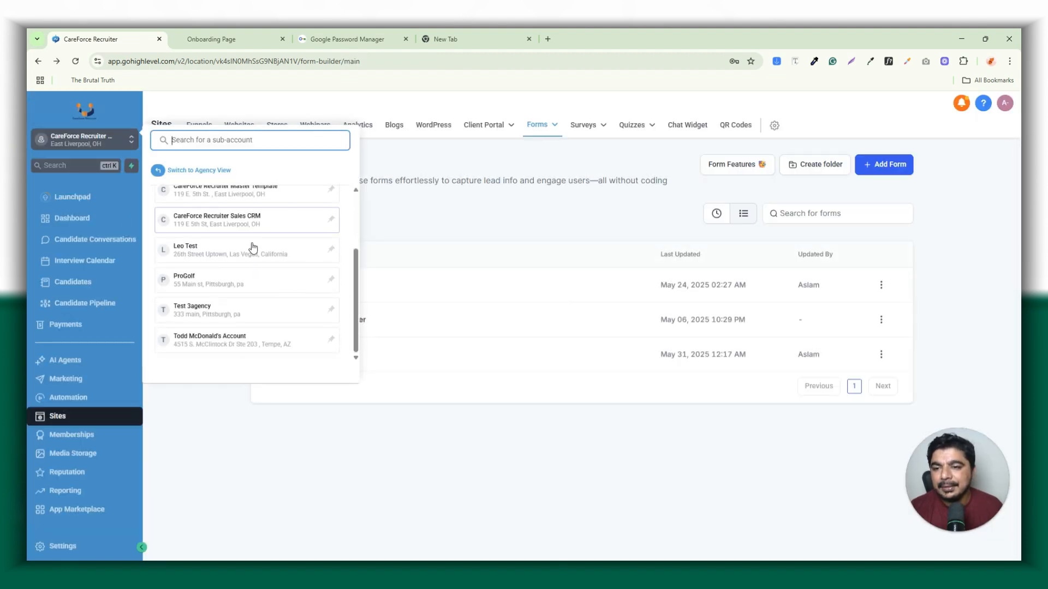
click(233, 253)
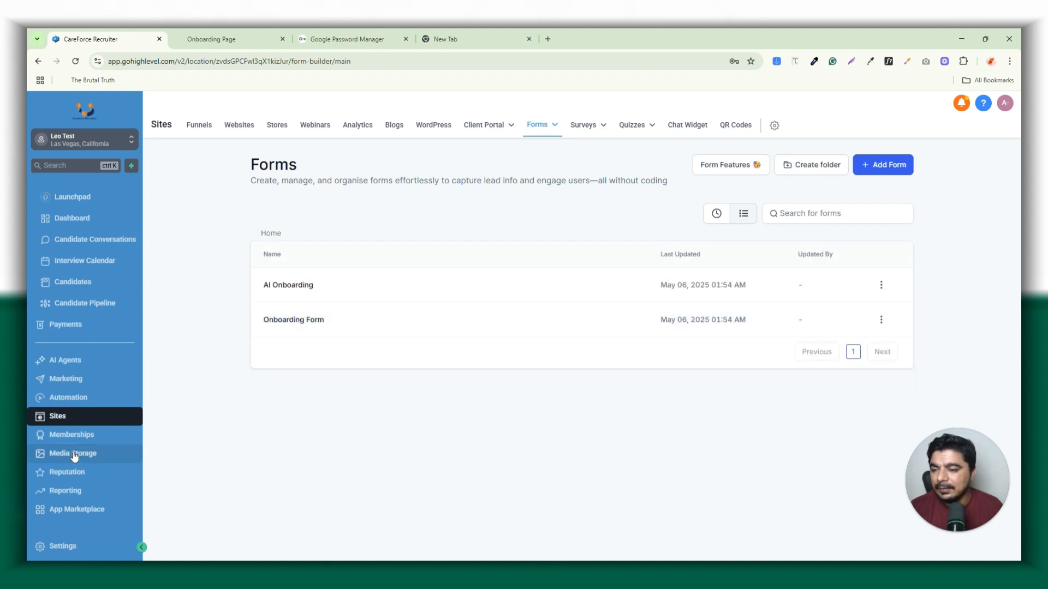
Switch to the Test 3agency sub-account and look over its Forms page
click(81, 147)
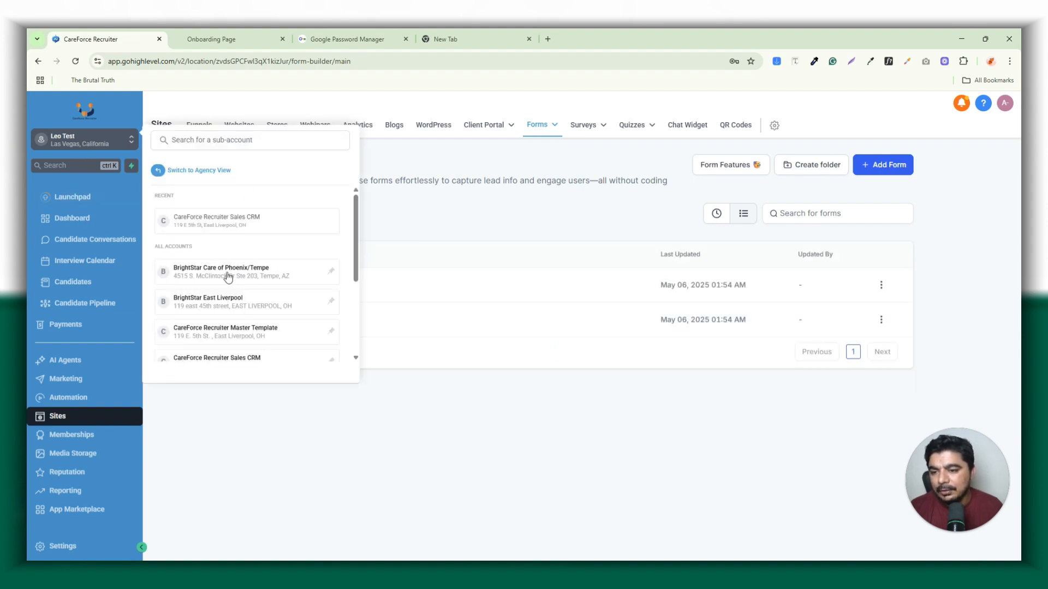
scroll(262, 324, down, 5)
click(391, 433)
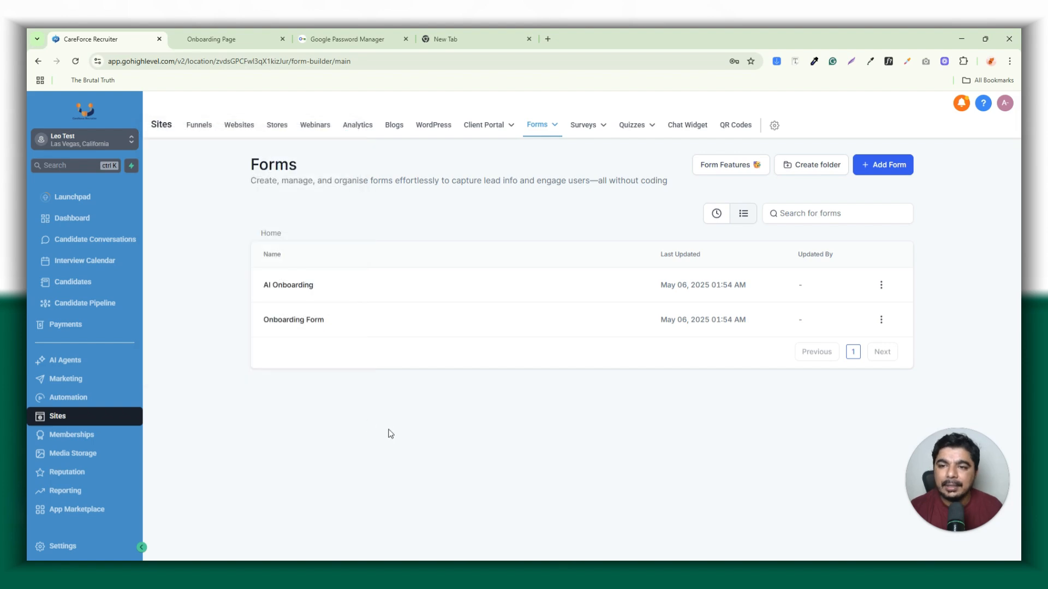
scroll(350, 394, down, 4)
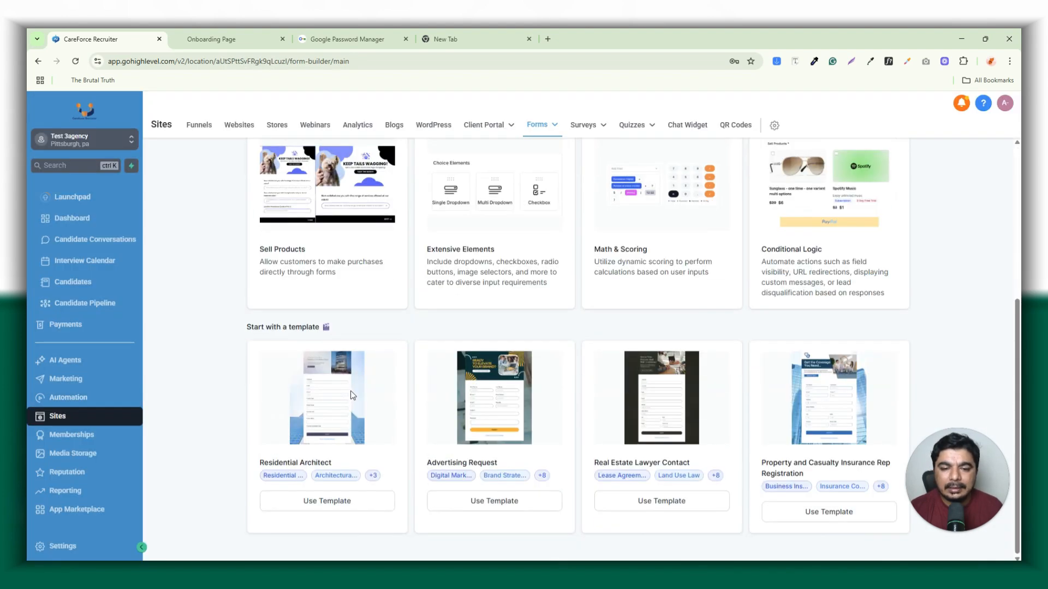
scroll(350, 395, up, 5)
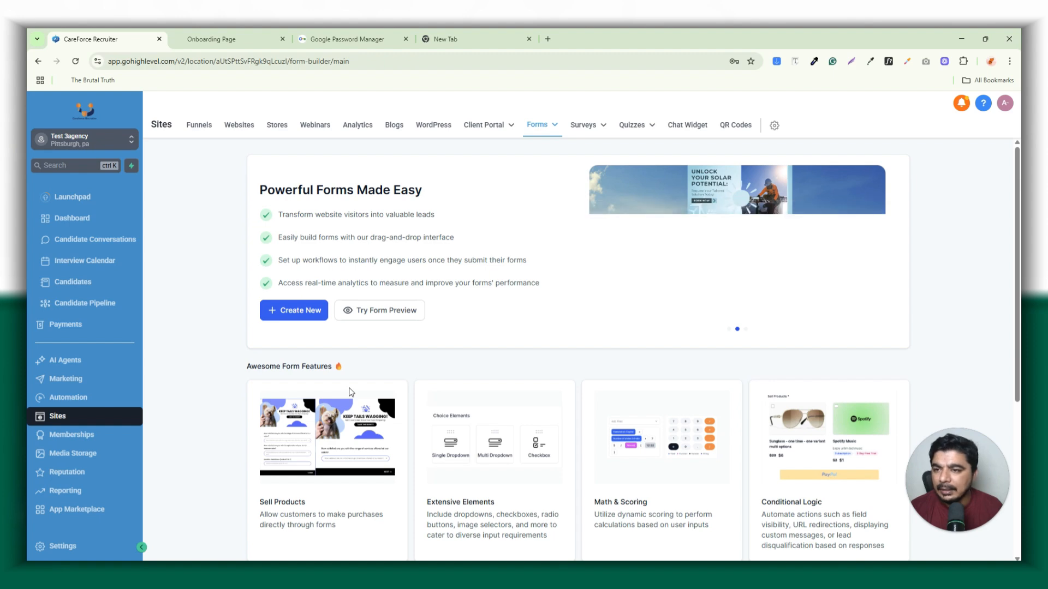
View the forms of the last client sub-account in the account list, and return to the agency view
click(74, 140)
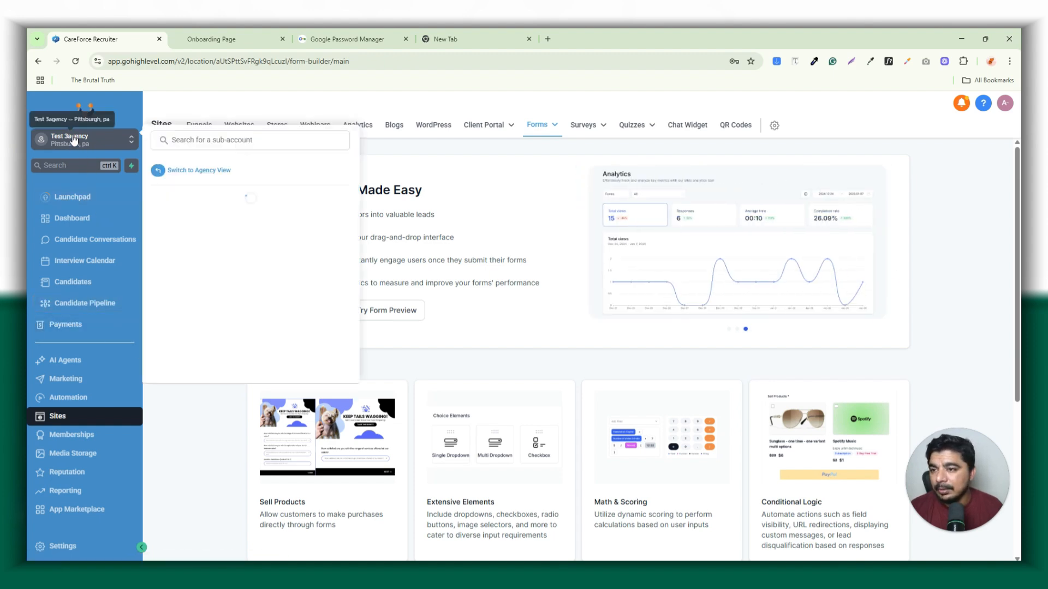
scroll(246, 278, down, 3)
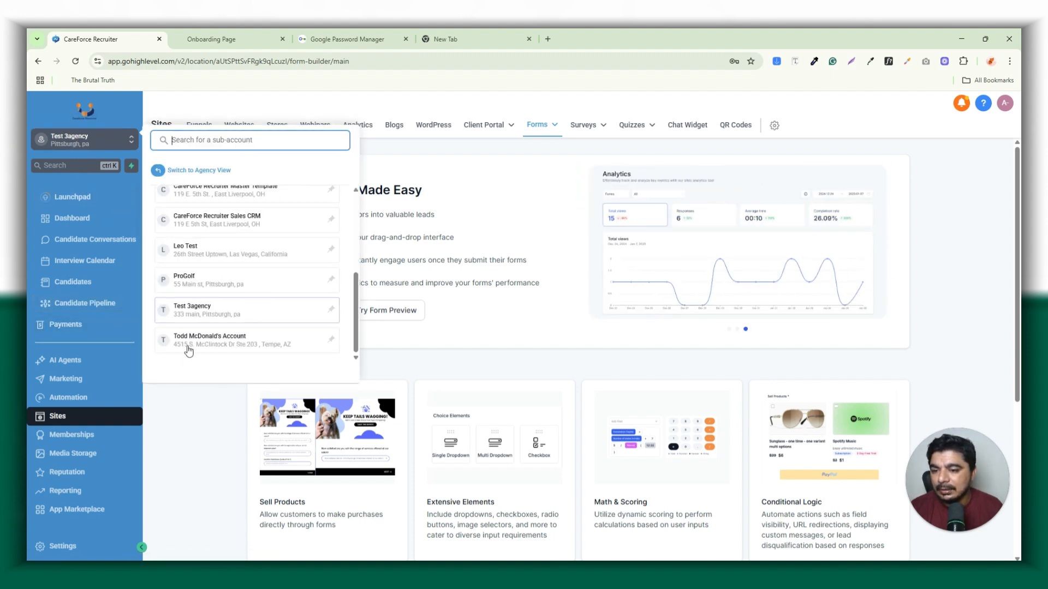
click(242, 346)
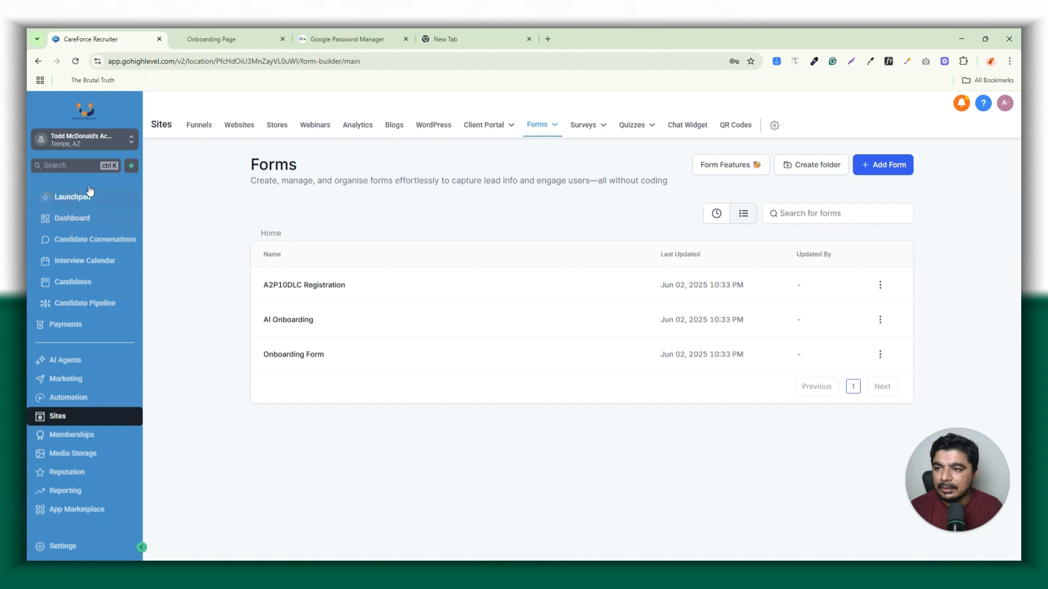
click(87, 140)
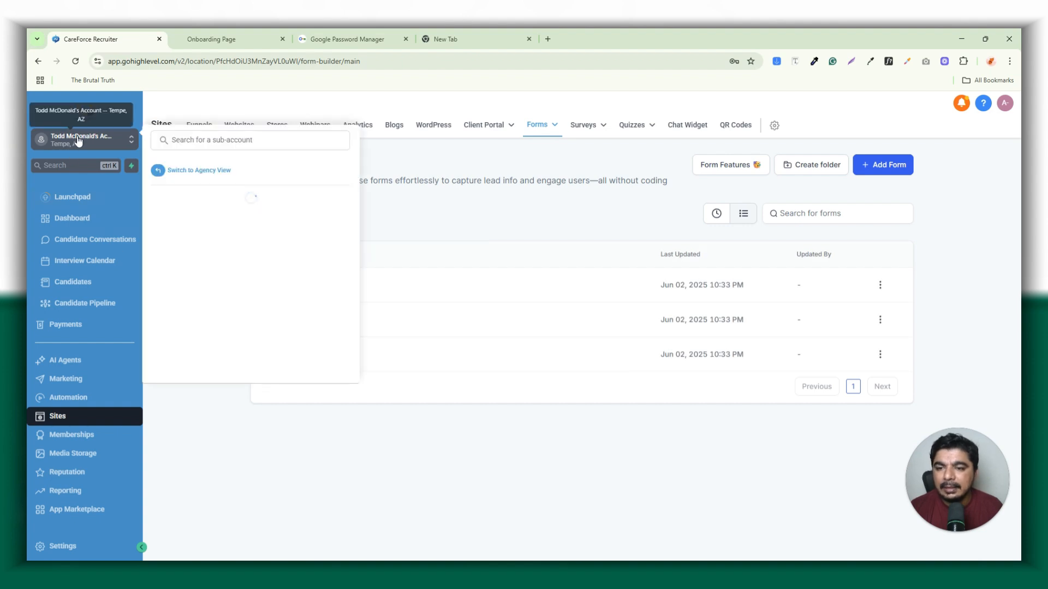
click(199, 170)
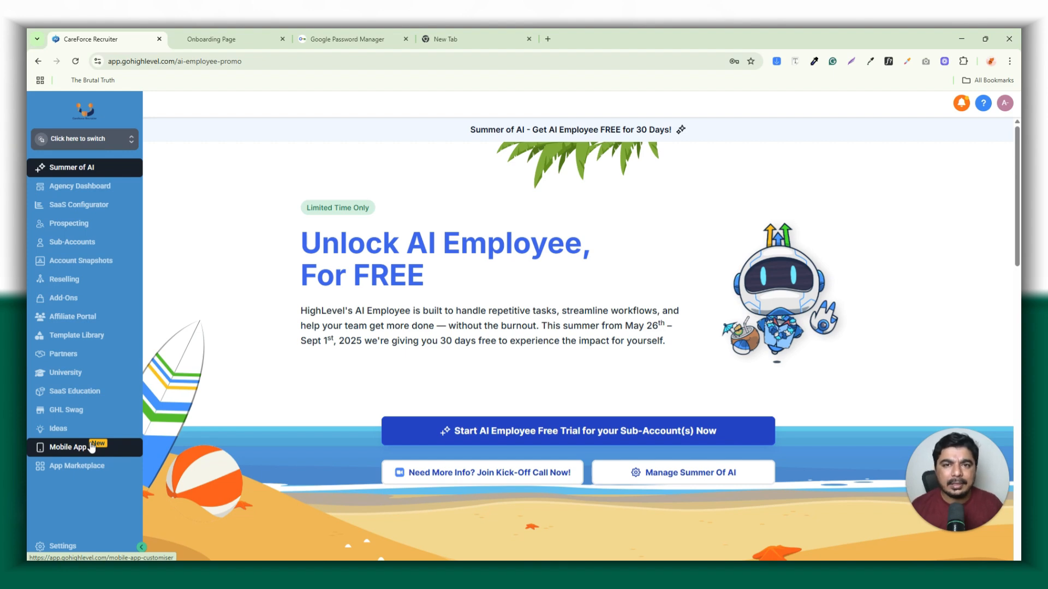
Open the leadsflex.com website in the empty browser tab
click(444, 39)
click(441, 57)
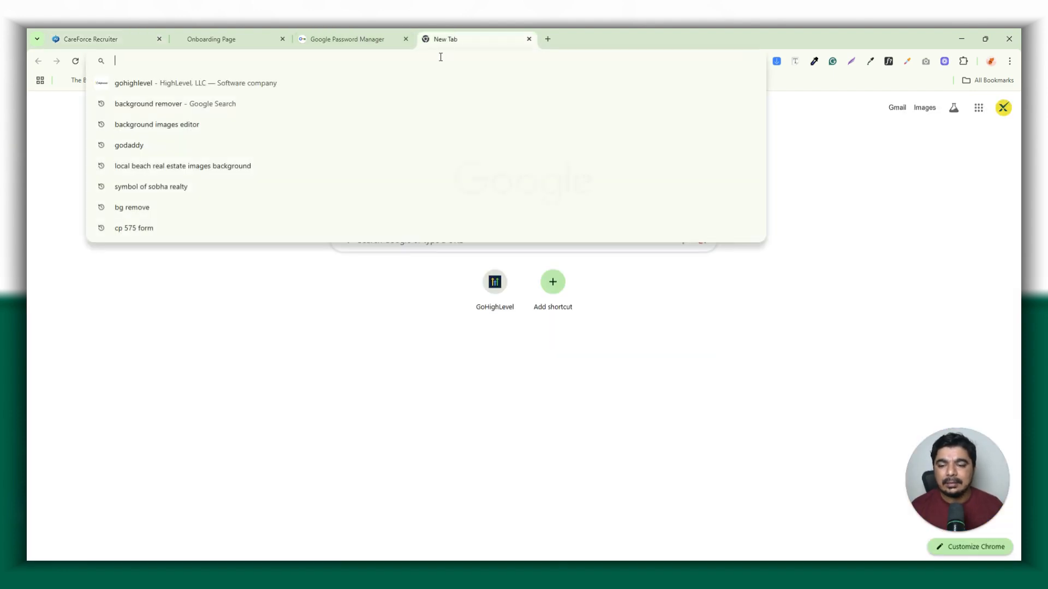
text(lead)
key(Return)
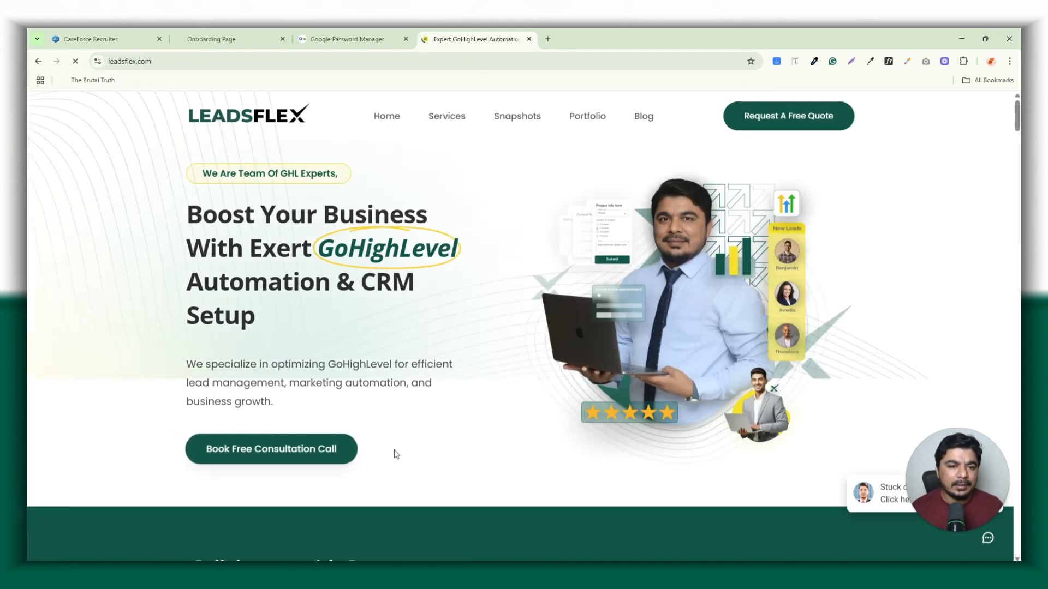
Look through the LeadsFlex home page, including its GoHighLevel service offerings and client testimonials
scroll(524, 327, down, 20)
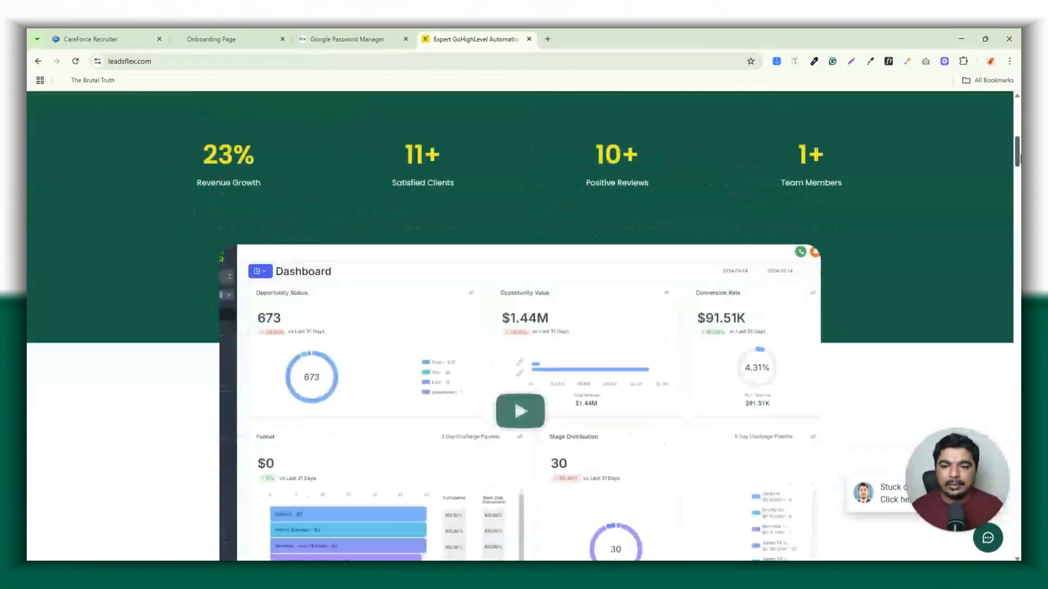
scroll(524, 327, up, 10)
drag(1020, 146, 1020, 160)
scroll(600, 300, down, 15)
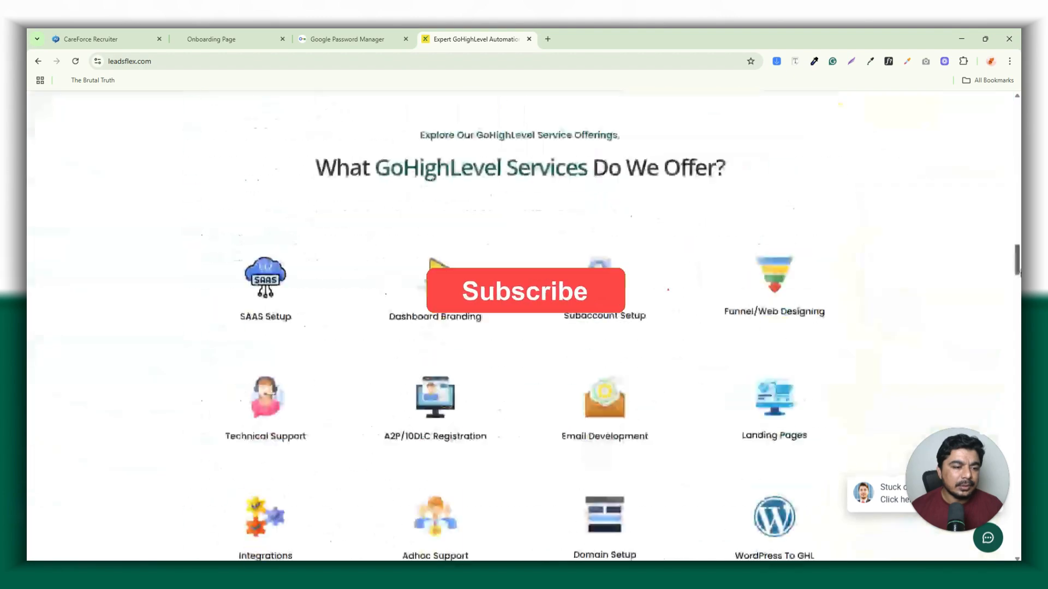
scroll(472, 321, down, 4)
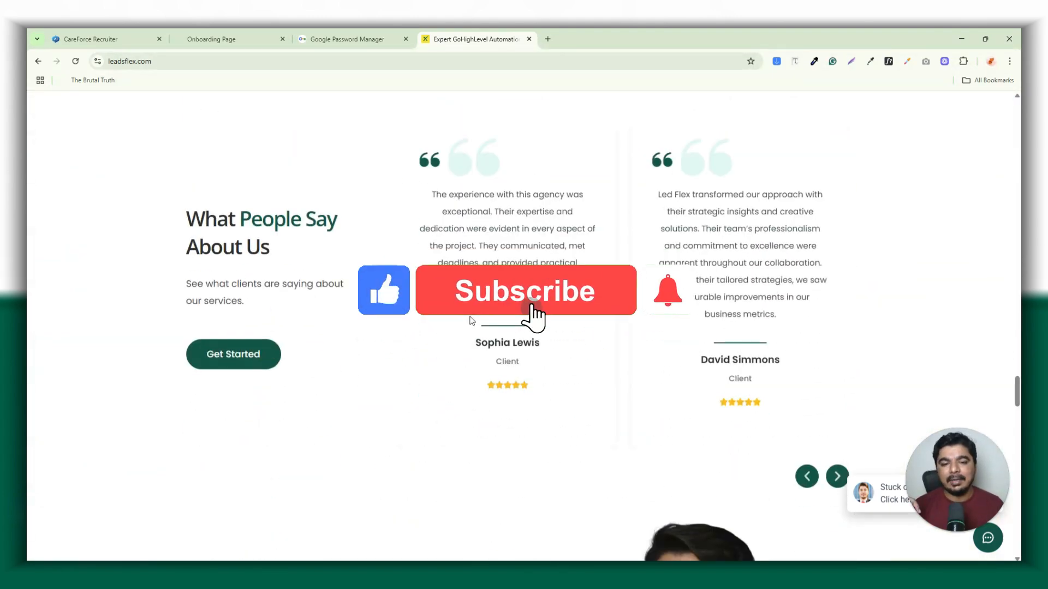